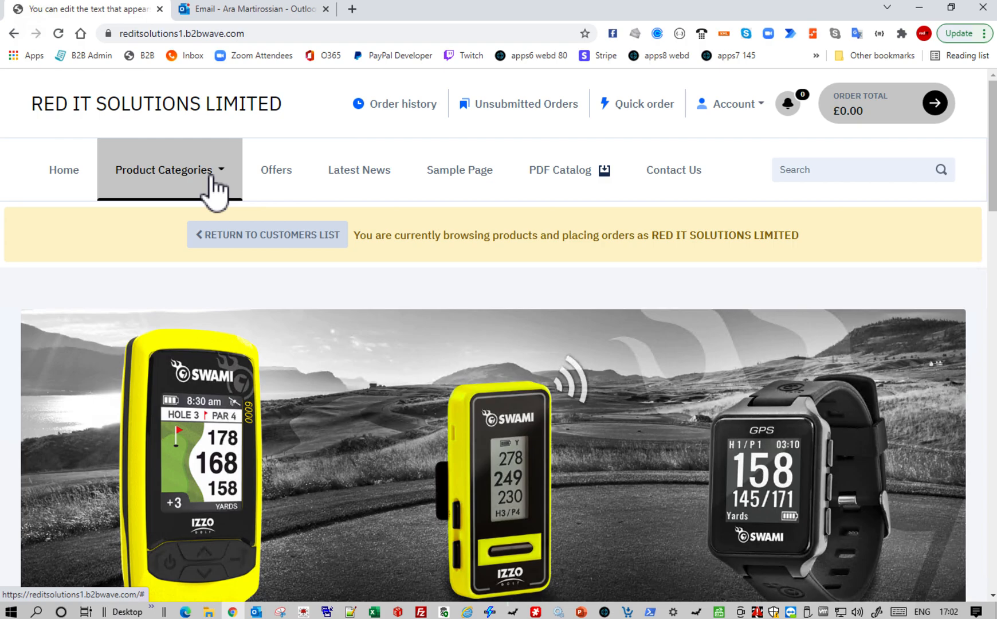
Open the Office product category and enter a quantity of 1 for each of its four products
left_click(157, 451)
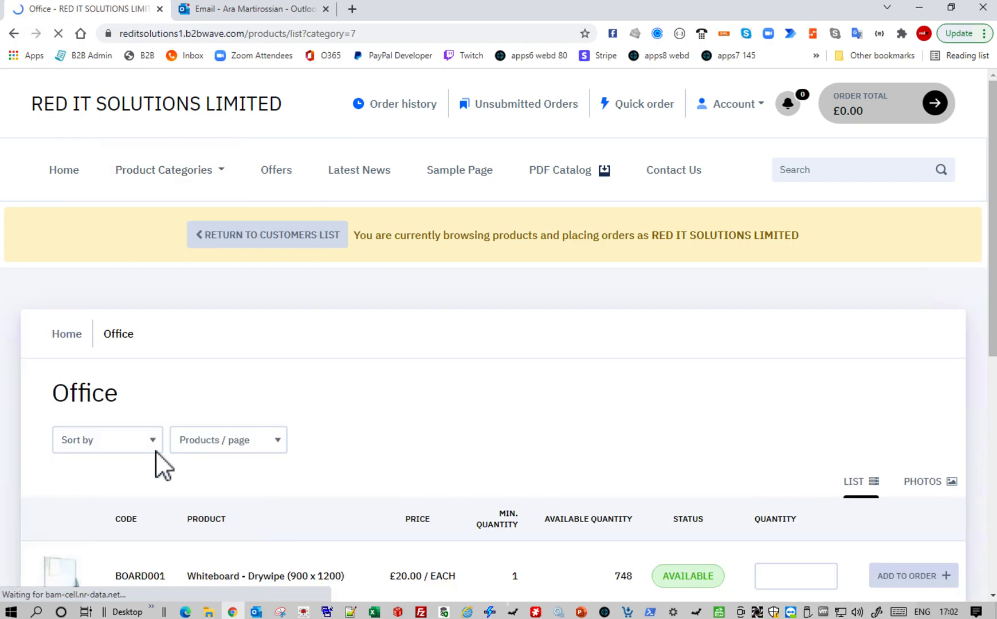
scroll(345, 454, "down", 6)
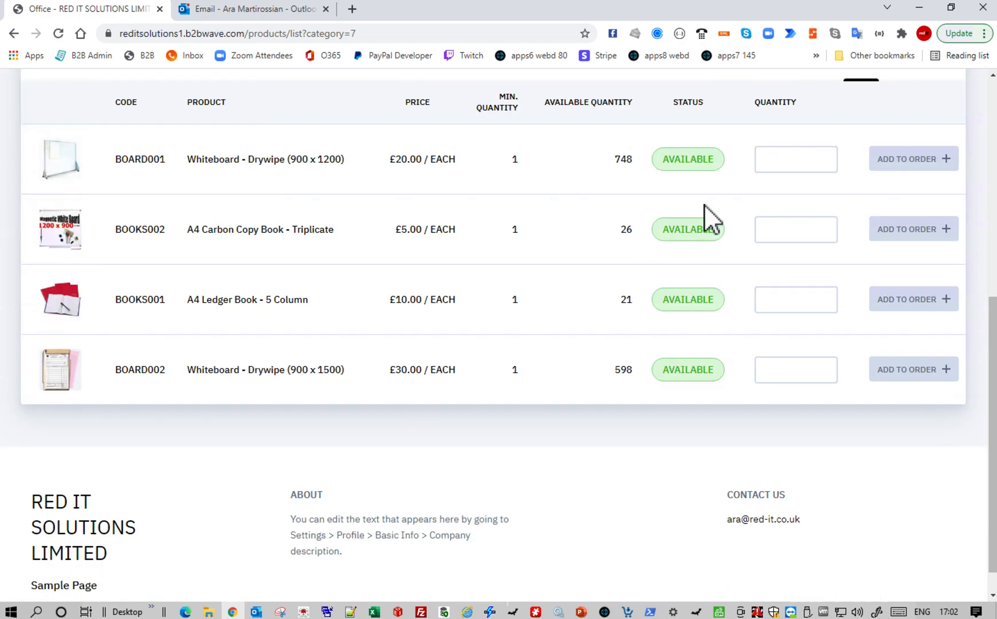
left_click(810, 165)
type("1")
left_click(799, 233)
type("1")
left_click(797, 311)
type("1")
left_click(801, 375)
type("1")
Add all four Office products to the order
left_click(905, 378)
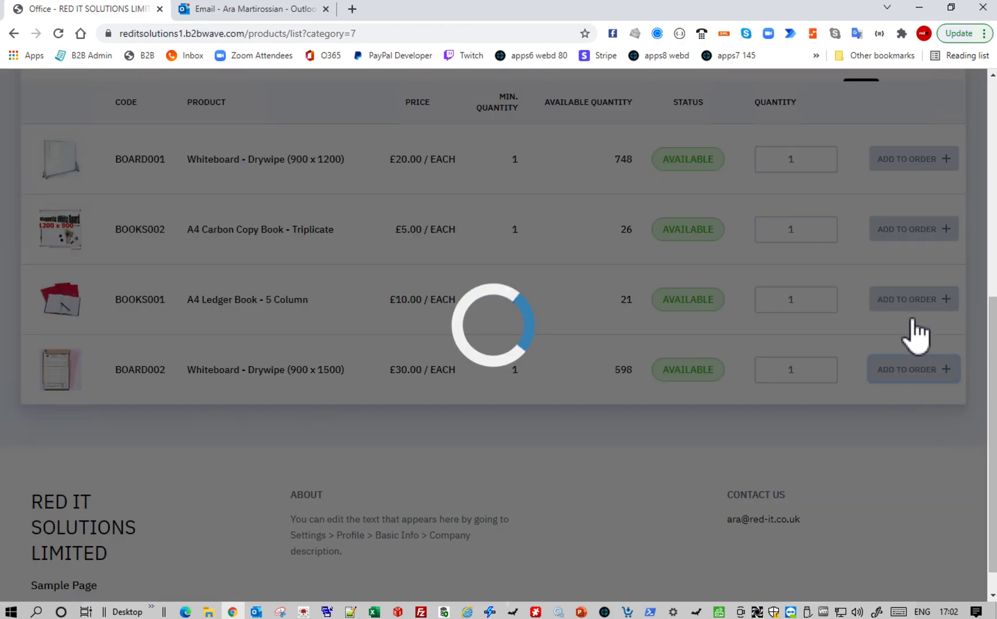
left_click(912, 309)
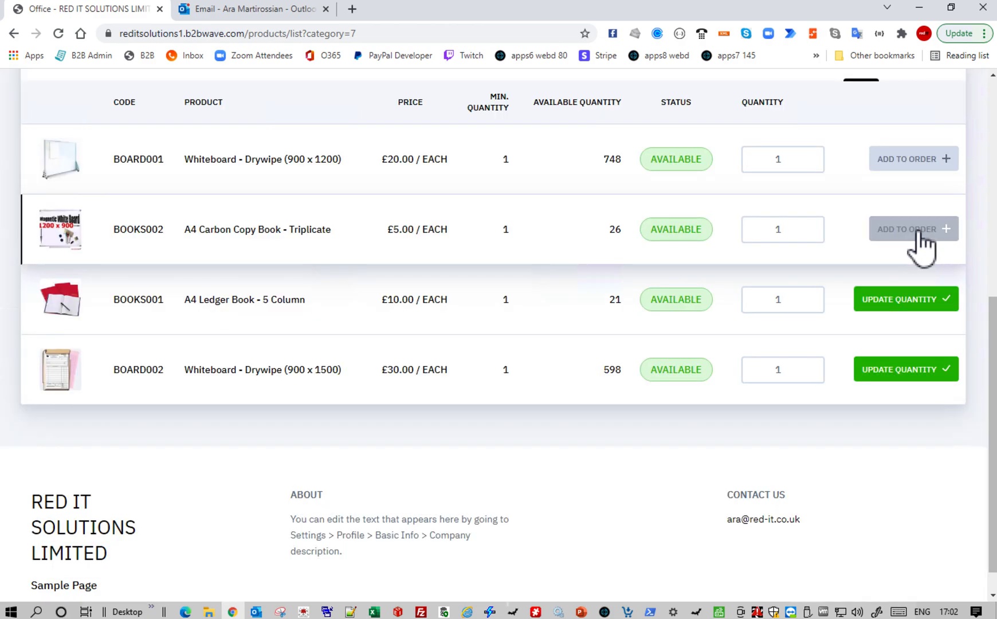
left_click(920, 234)
left_click(912, 160)
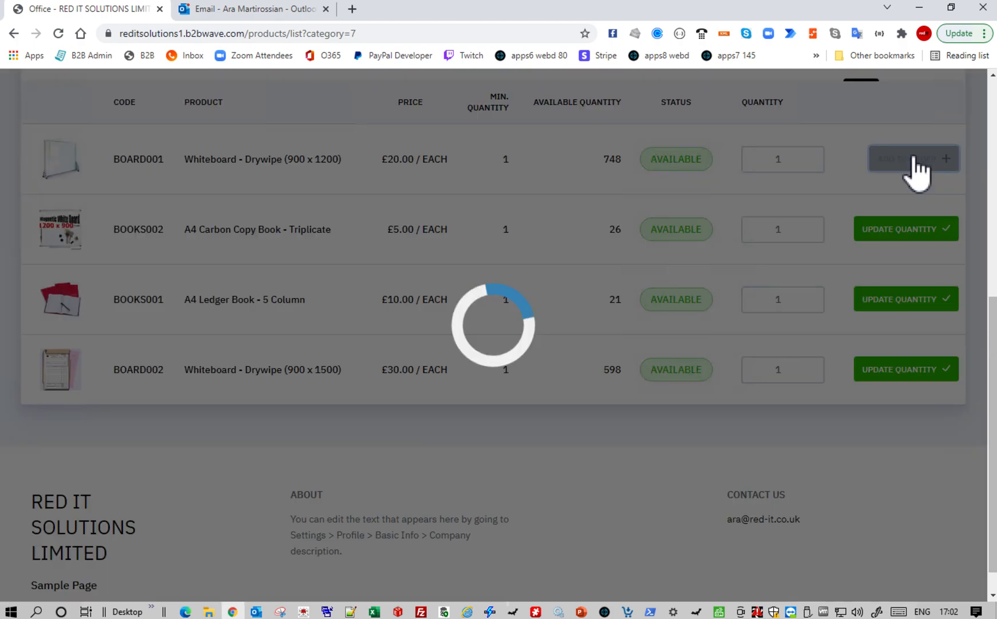
Open the current order and proceed to the order confirmation form
scroll(914, 129, "up", 7)
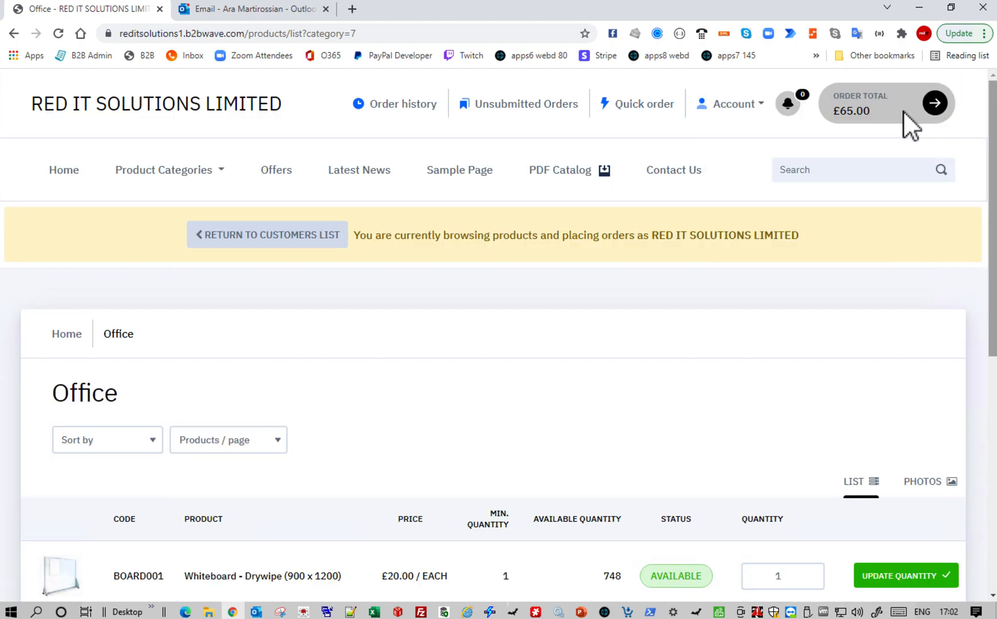
left_click(857, 112)
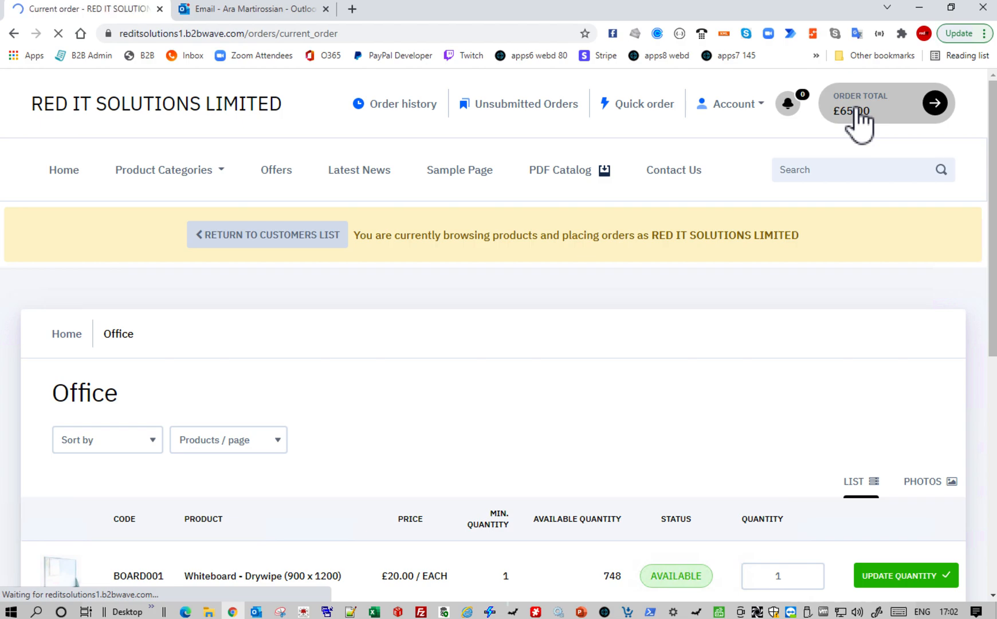
scroll(770, 367, "down", 10)
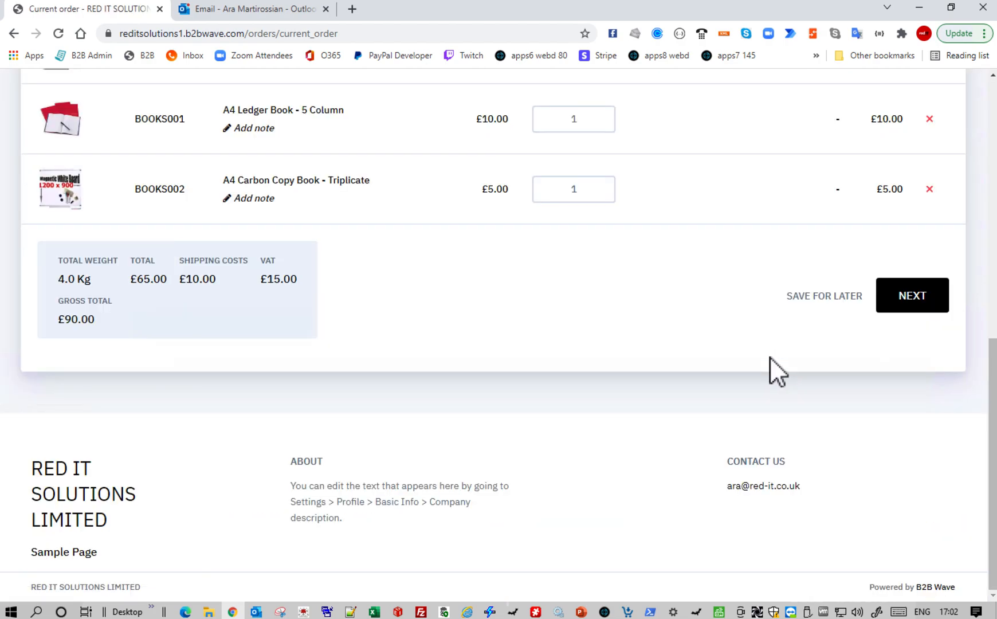
left_click(929, 320)
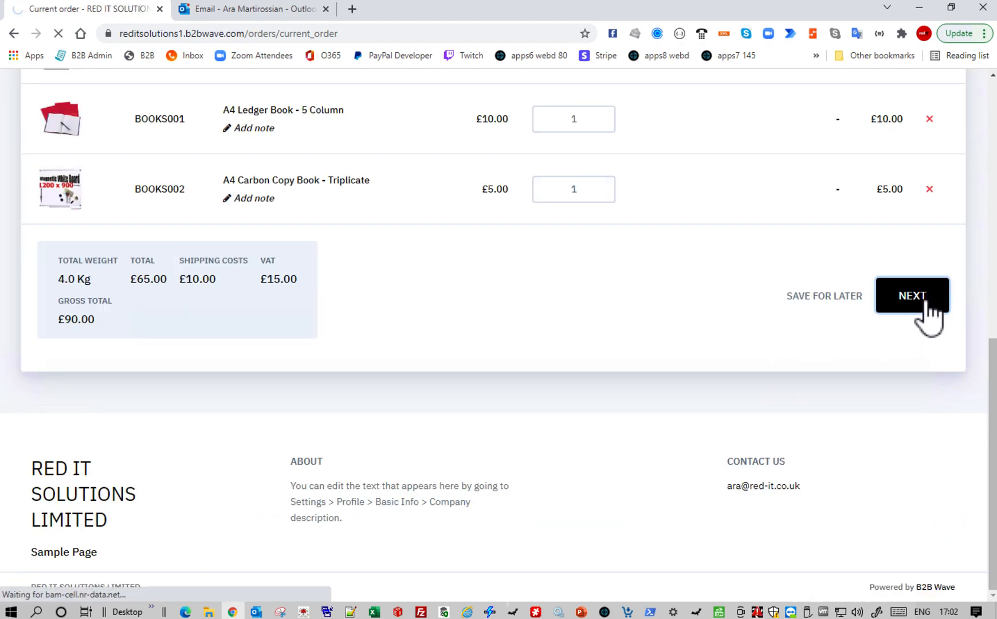
Set the delivery date to 2021-11-25, add the comment "please deliver by 17:00" and enter the purchase order number
scroll(762, 338, "down", 2)
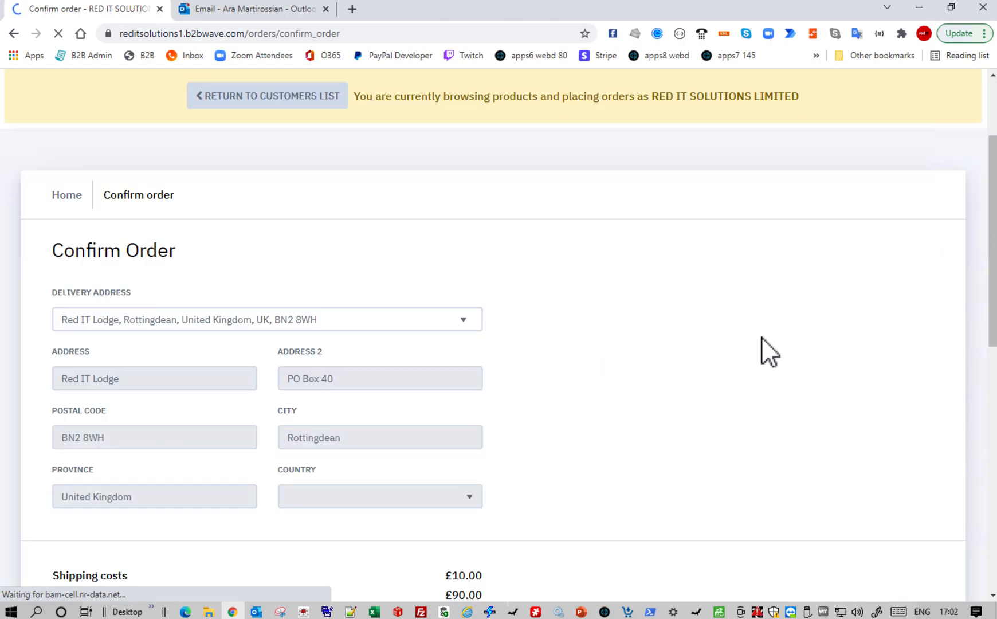
scroll(768, 351, "down", 4)
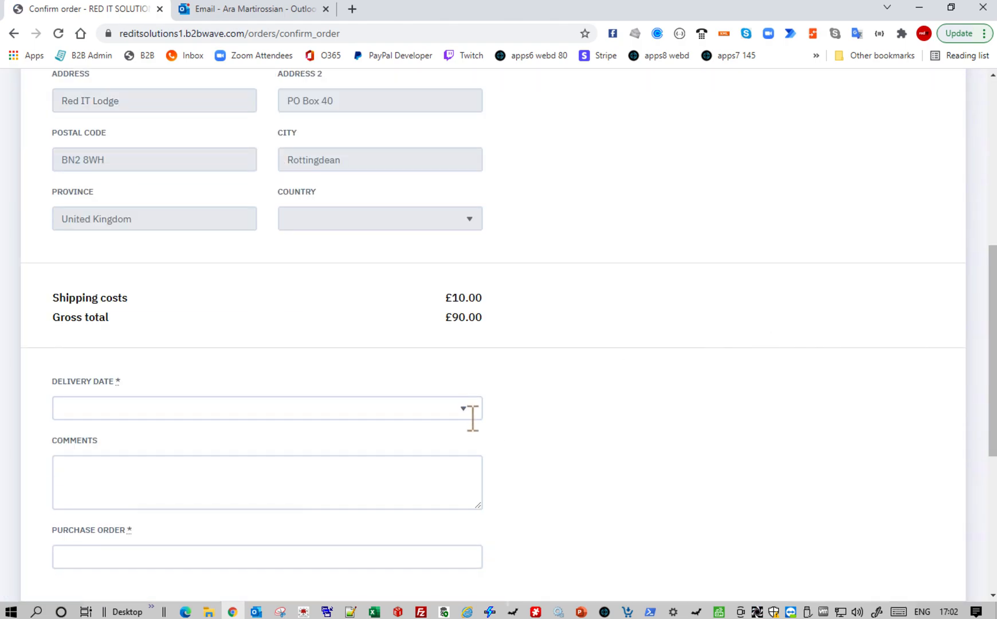
left_click(473, 417)
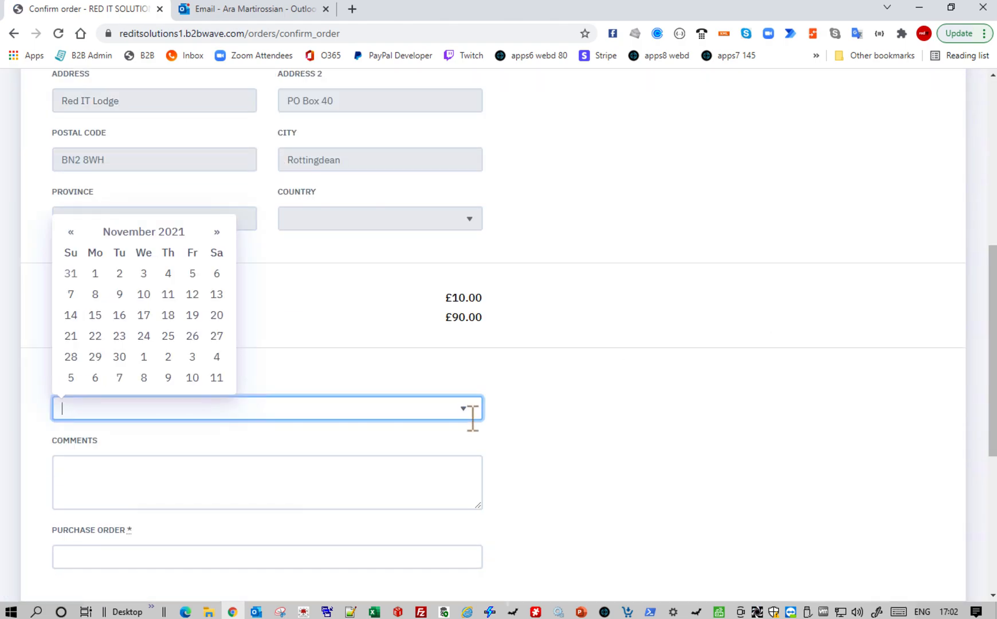
left_click(168, 336)
left_click(143, 480)
type("please deliver by 17:00")
left_click(183, 564)
type("ARA_PO_1702")
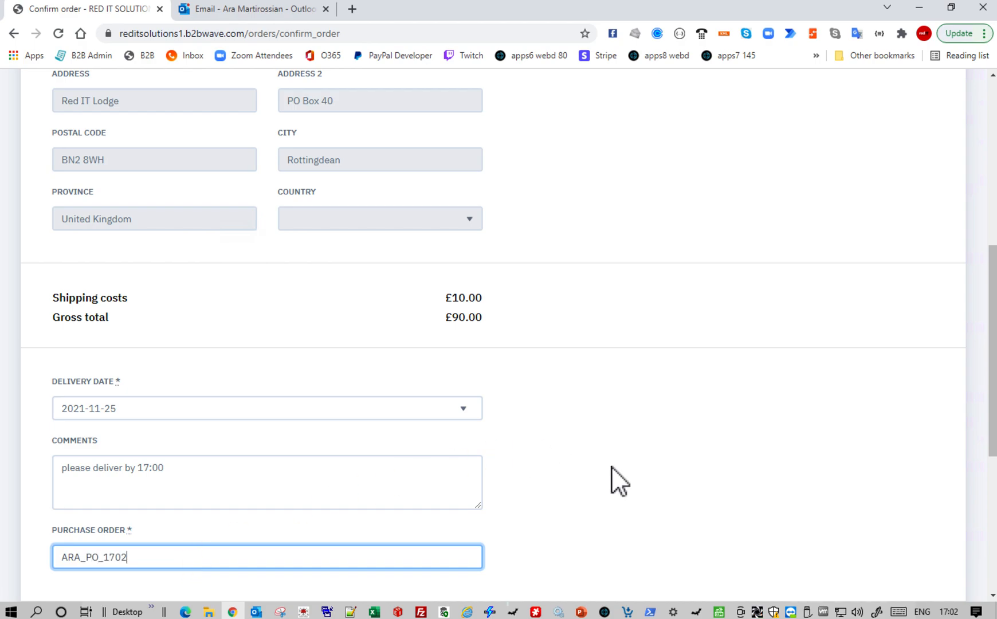
Submit the completed order and dismiss the confirmation message
scroll(611, 466, "down", 5)
left_click(887, 387)
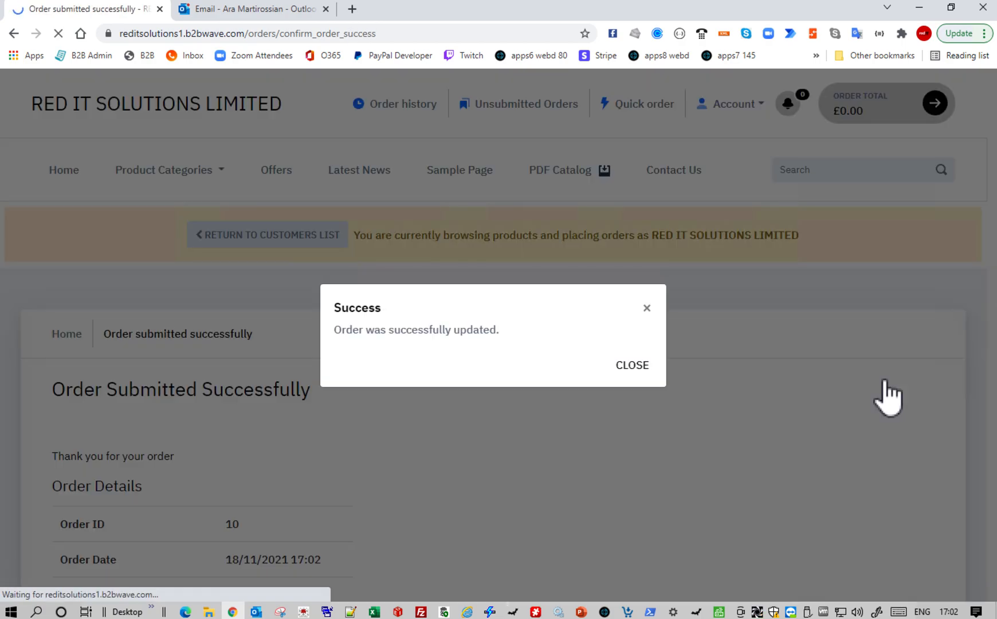
left_click(632, 369)
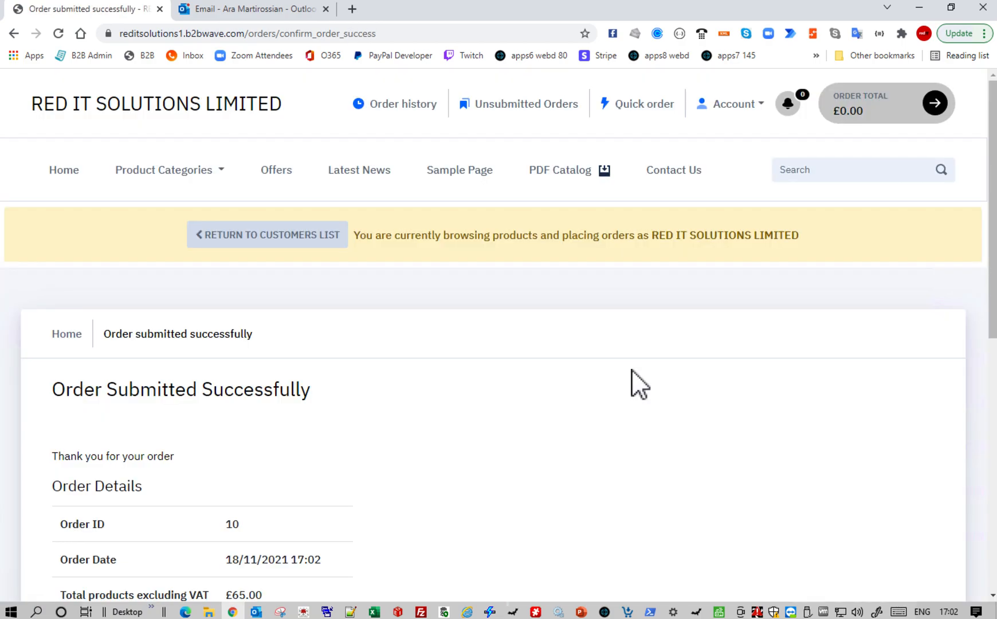
Return to the admin panel and export only the newest order, dated 18/11/2021 17:02, from the orders list
left_click(290, 239)
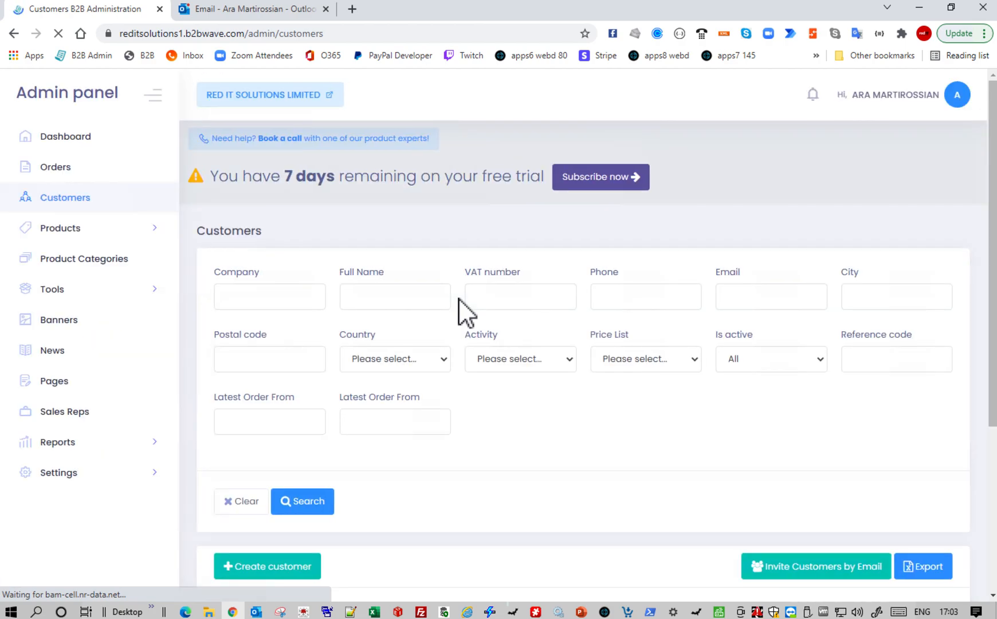
left_click(82, 170)
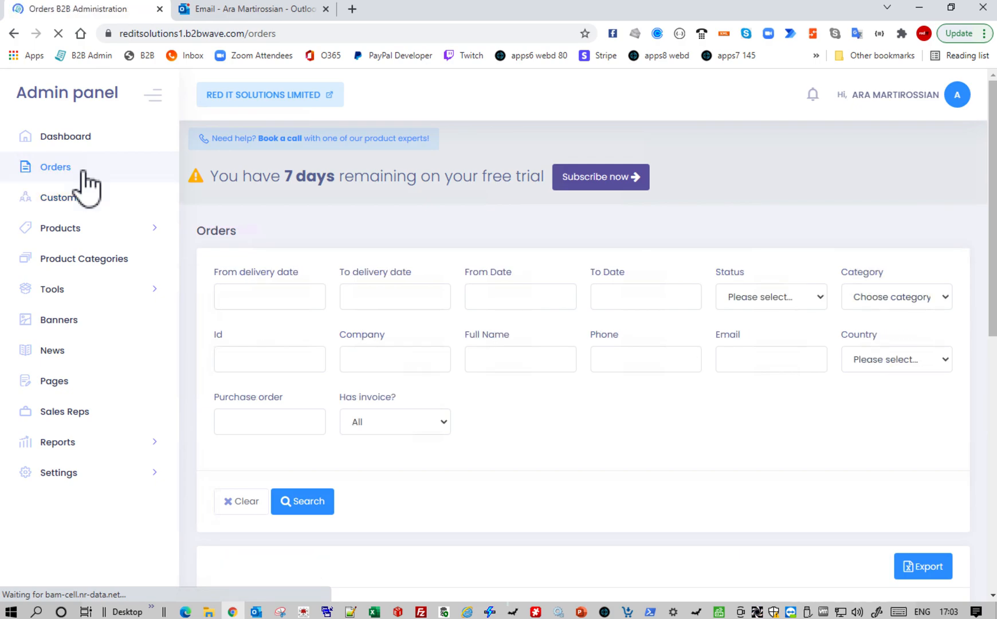
scroll(262, 280, "down", 7)
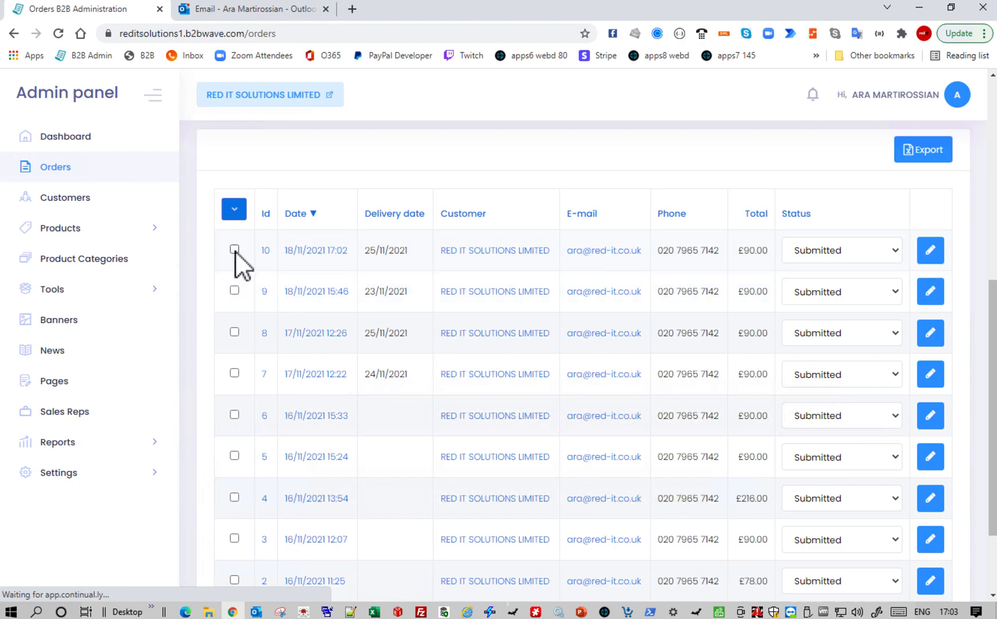
left_click(234, 249)
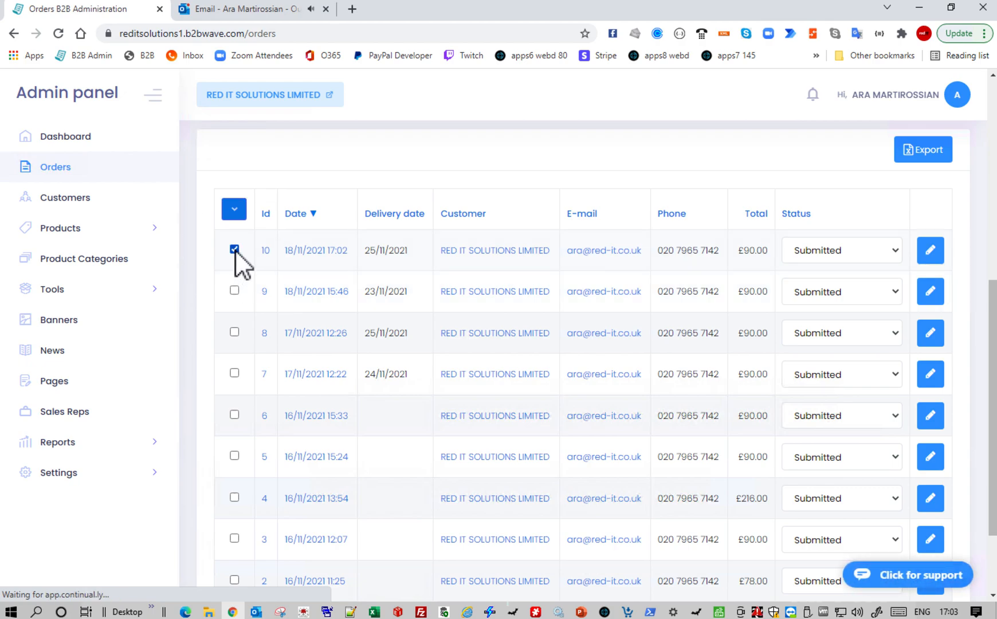
left_click(236, 212)
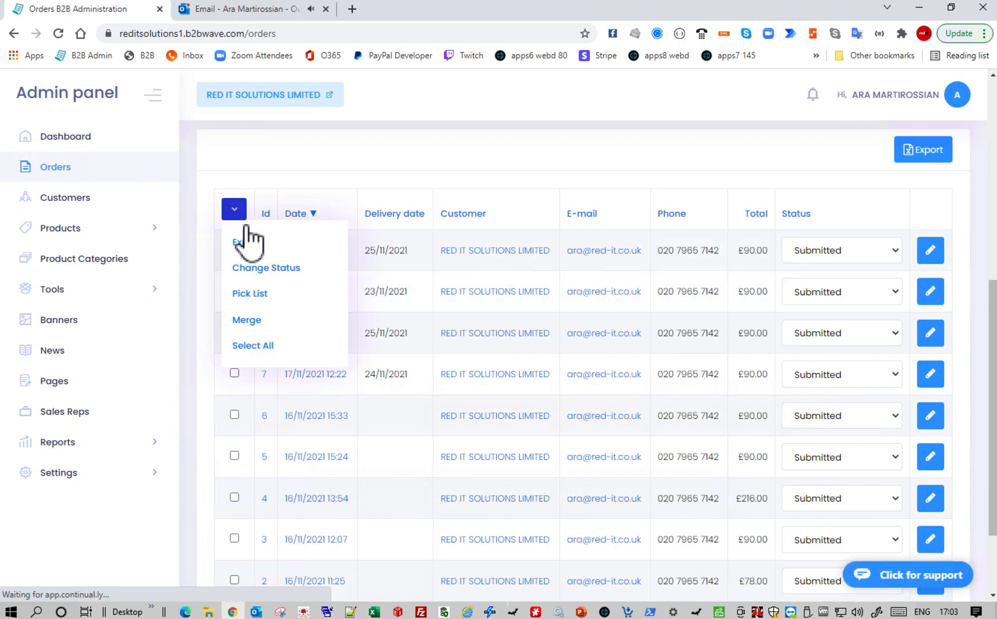
left_click(252, 241)
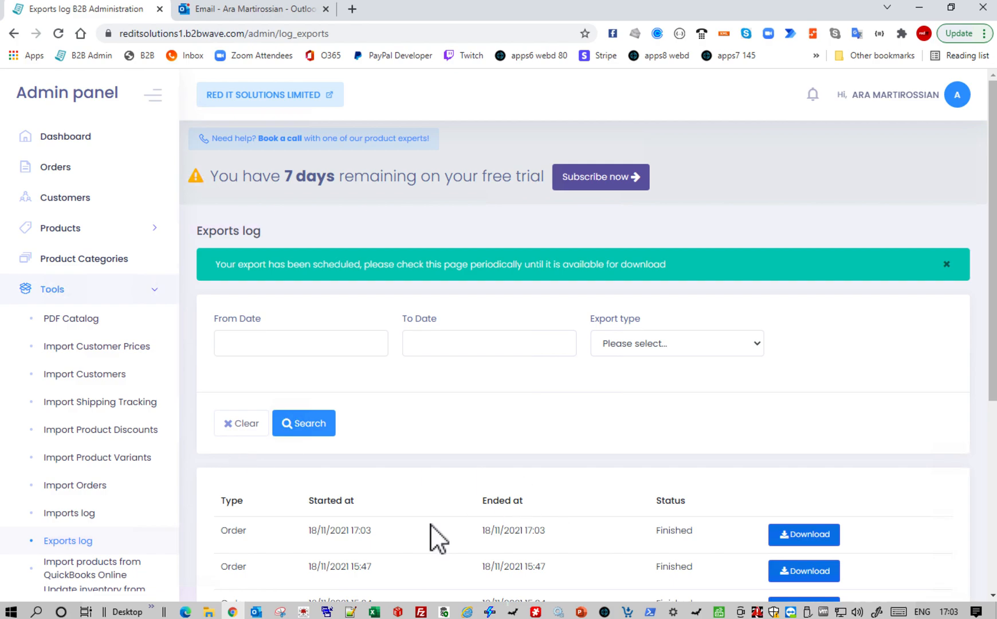
Download the order export started at 18/11/2021 17:03 and show the downloaded file in its folder
left_click(810, 534)
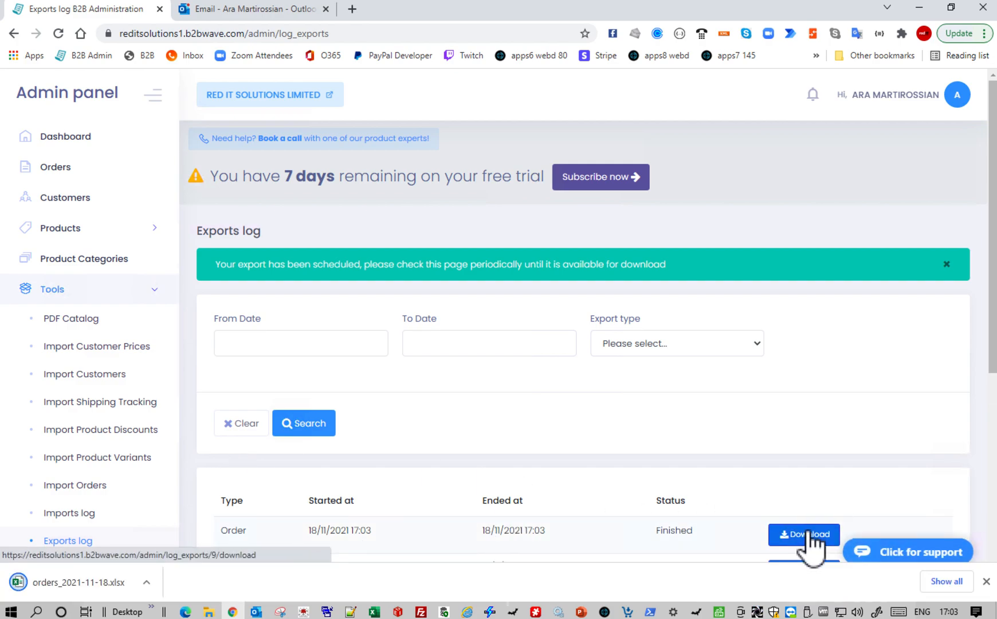
left_click(147, 581)
left_click(184, 535)
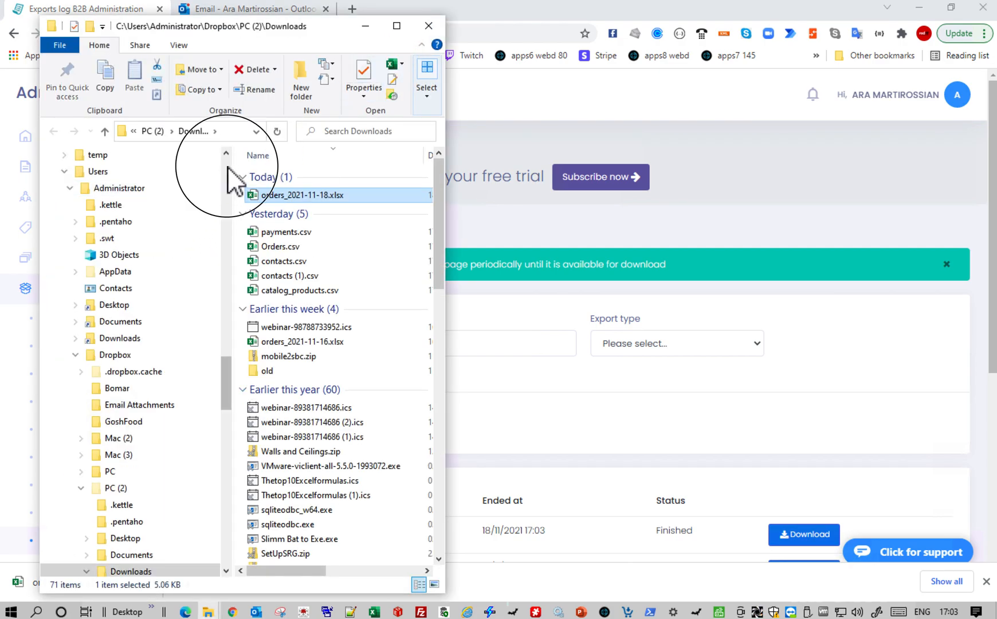
Place orders_2021-11-18.xlsx in the csv_b2bwave folder and open that folder
left_click(228, 167)
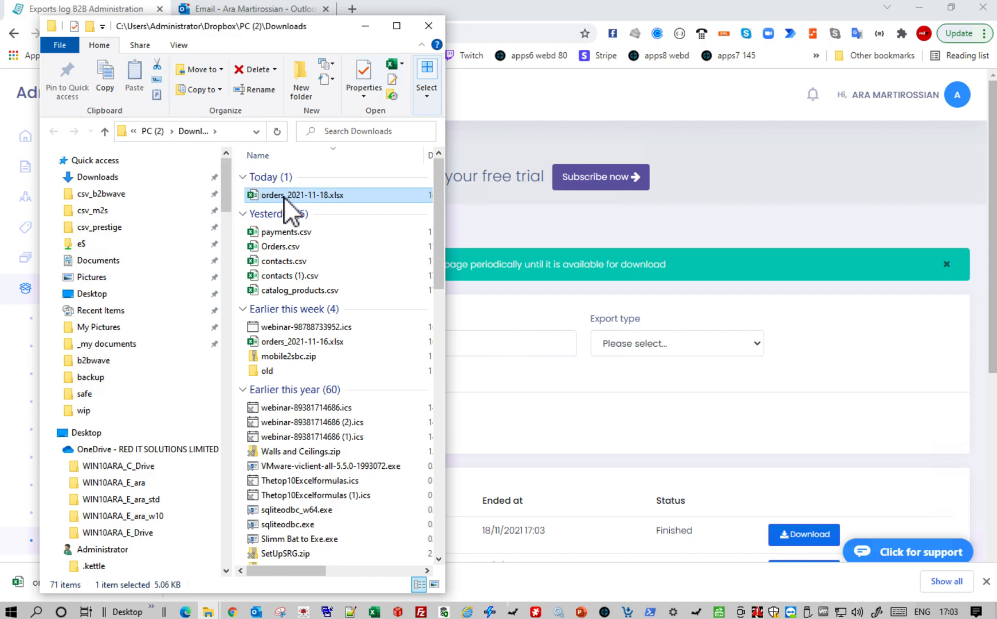
left_click_drag(287, 196, 163, 192)
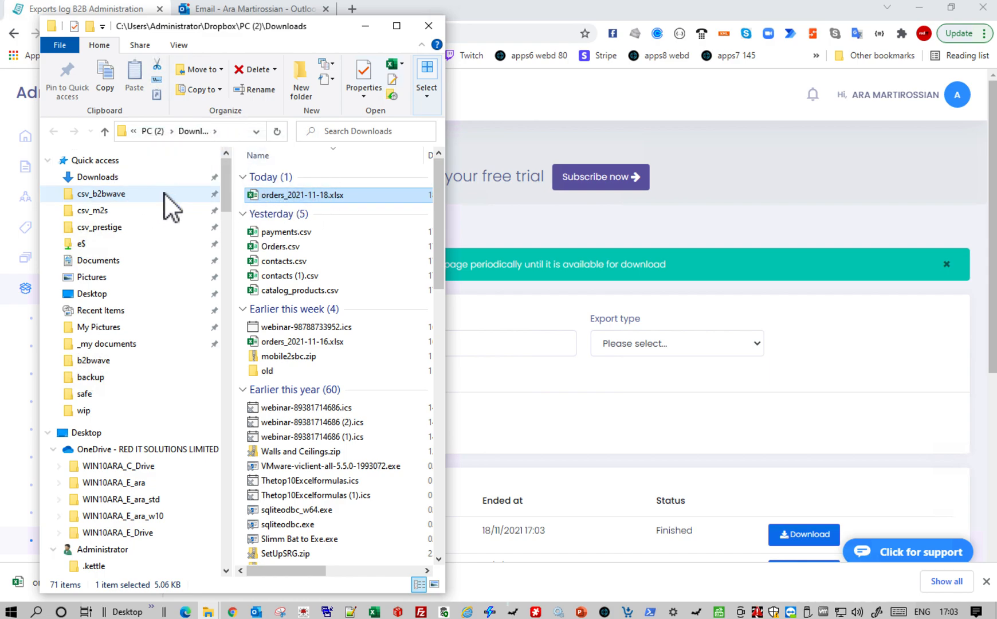
left_click(105, 194)
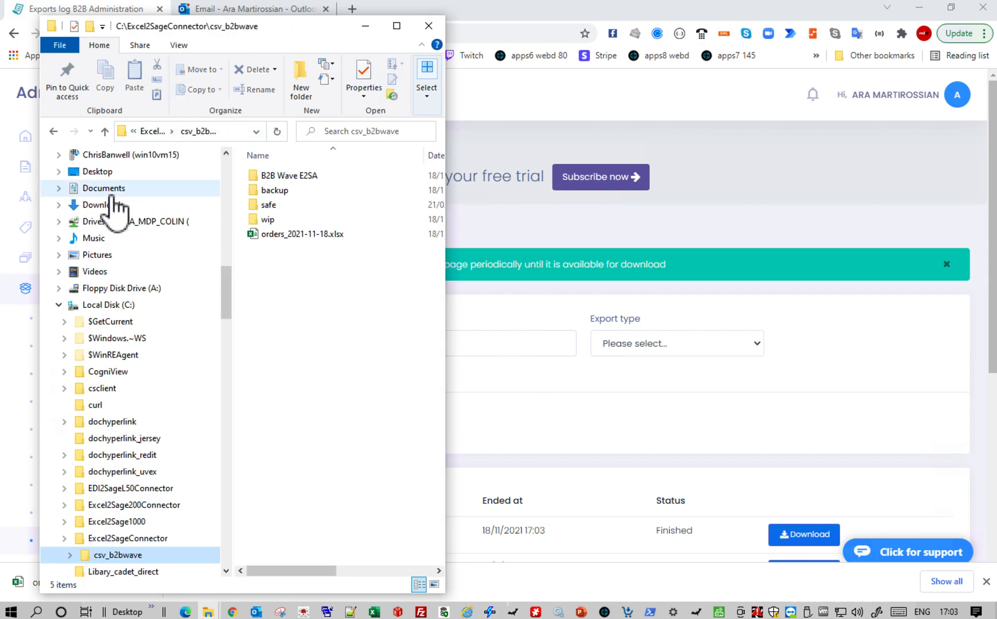
Run the "2. Import Sales Orders" shortcut from the B2B Wave E2SA folder
double_click(277, 173)
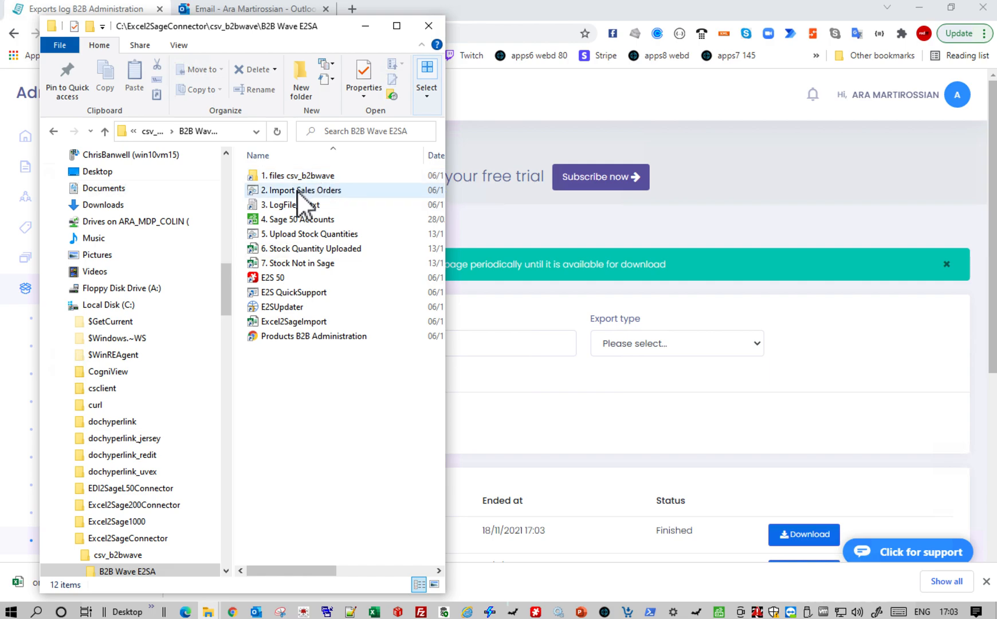
left_click(298, 193)
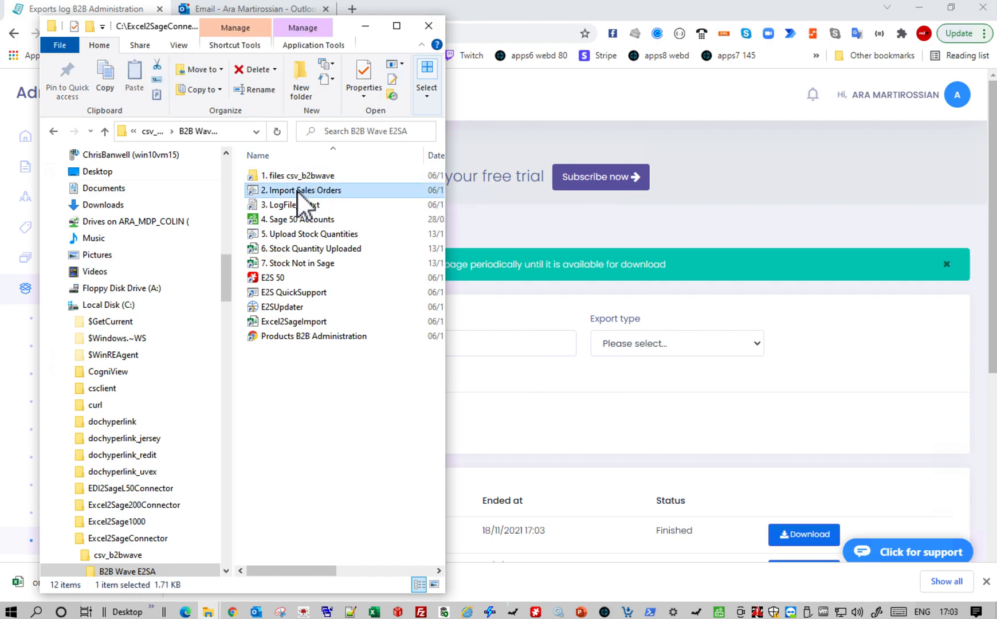
double_click(297, 192)
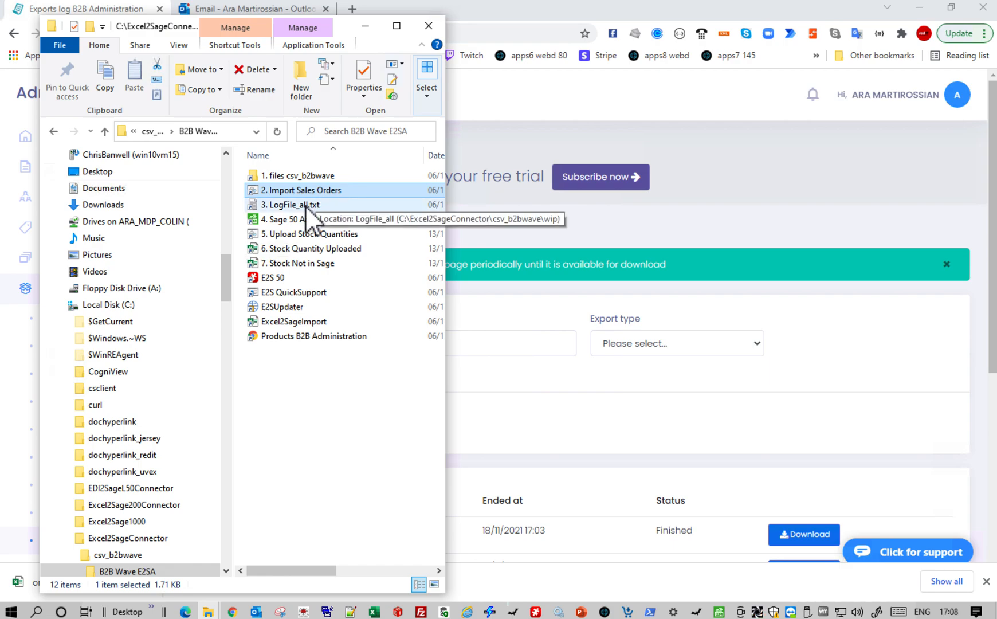
Open LogFile_all.txt, examine the sales order posting line with its web and Sage order numbers, and close the log
left_click(318, 205)
double_click(314, 205)
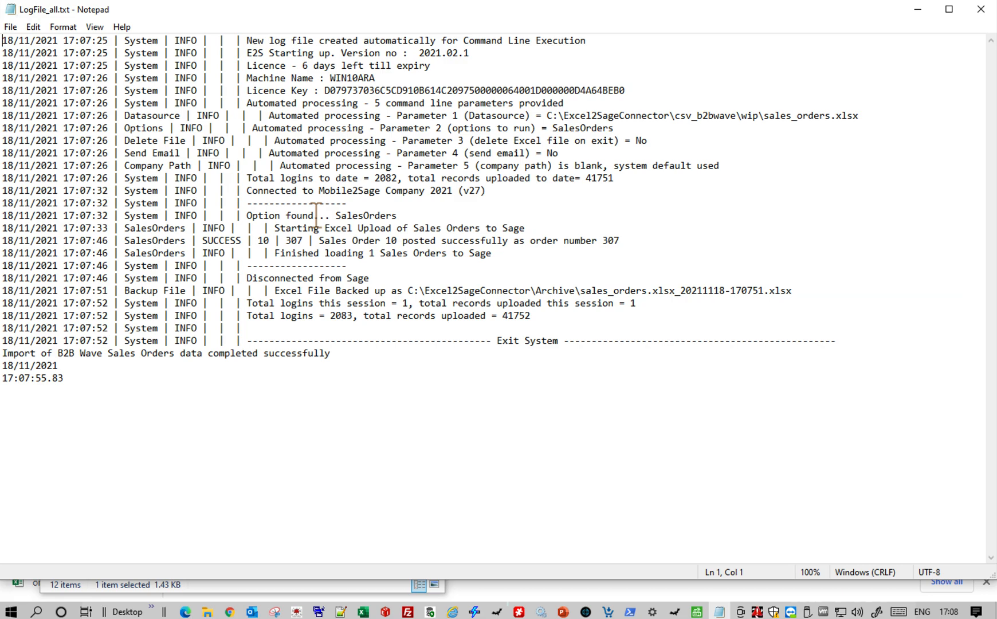
left_click_drag(630, 241, 118, 244)
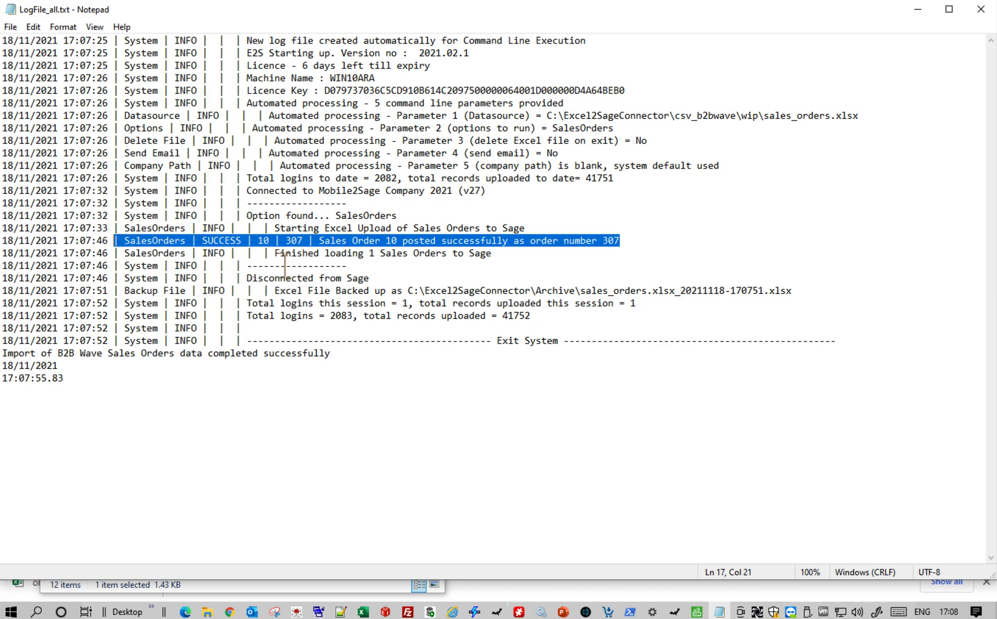
left_click(264, 241)
double_click(275, 247)
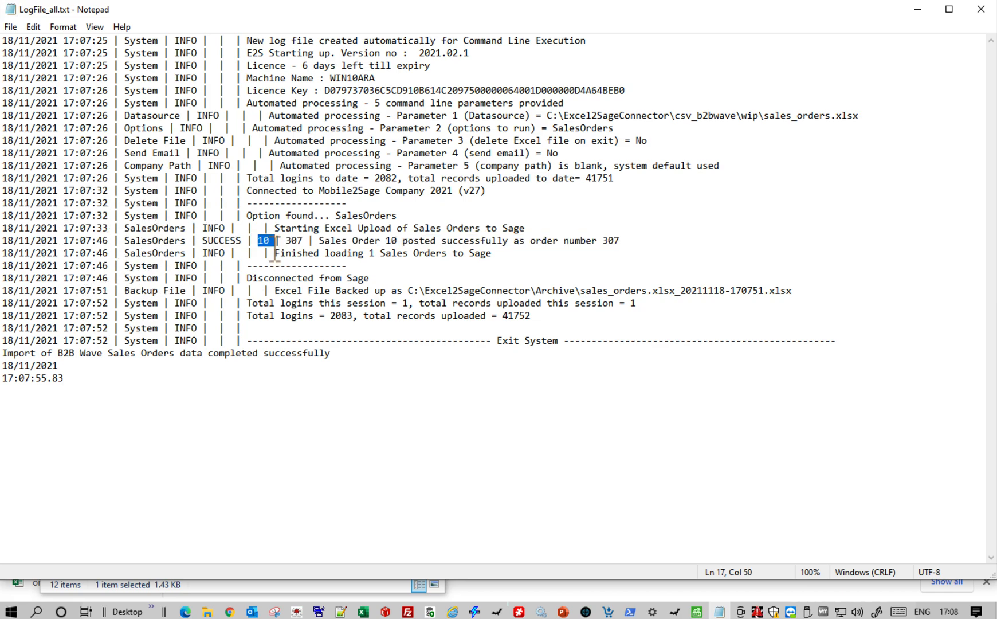
double_click(294, 240)
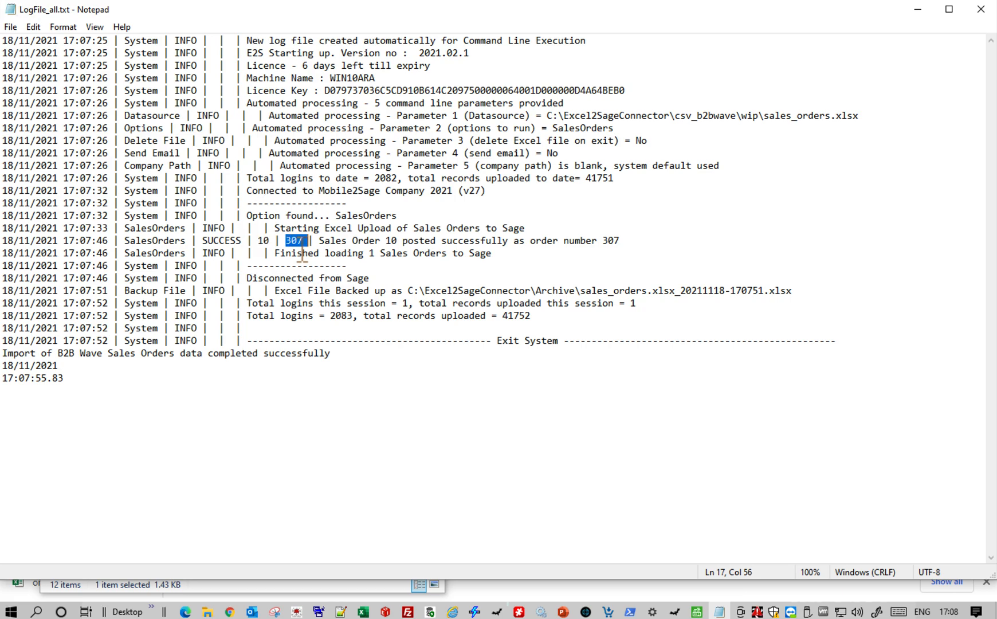
left_click(981, 10)
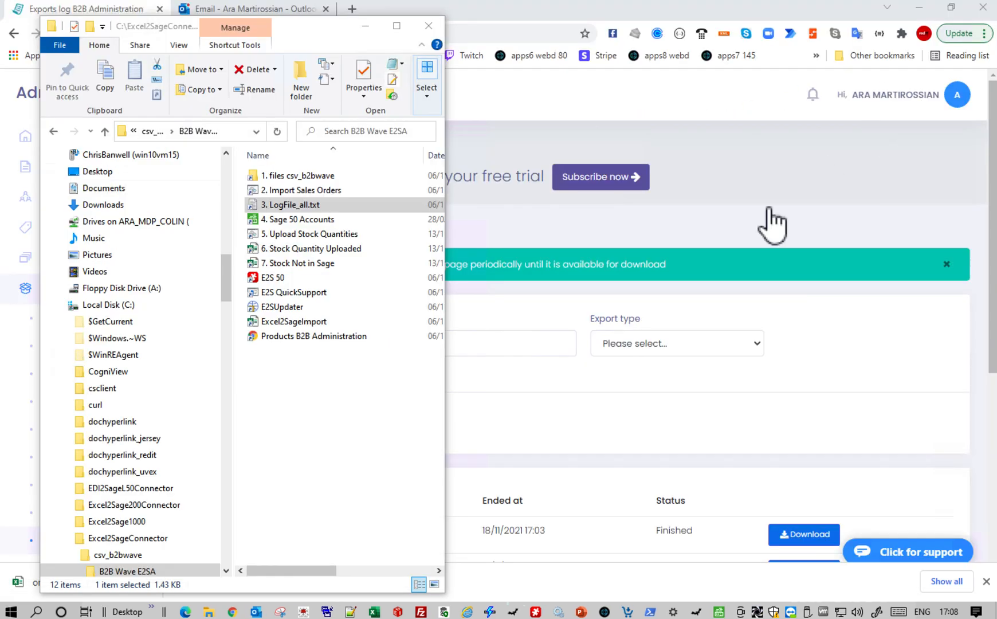
Switch to Sage 50 Accounts and sort the filtered sales orders by order number
left_click(718, 611)
left_click(113, 115)
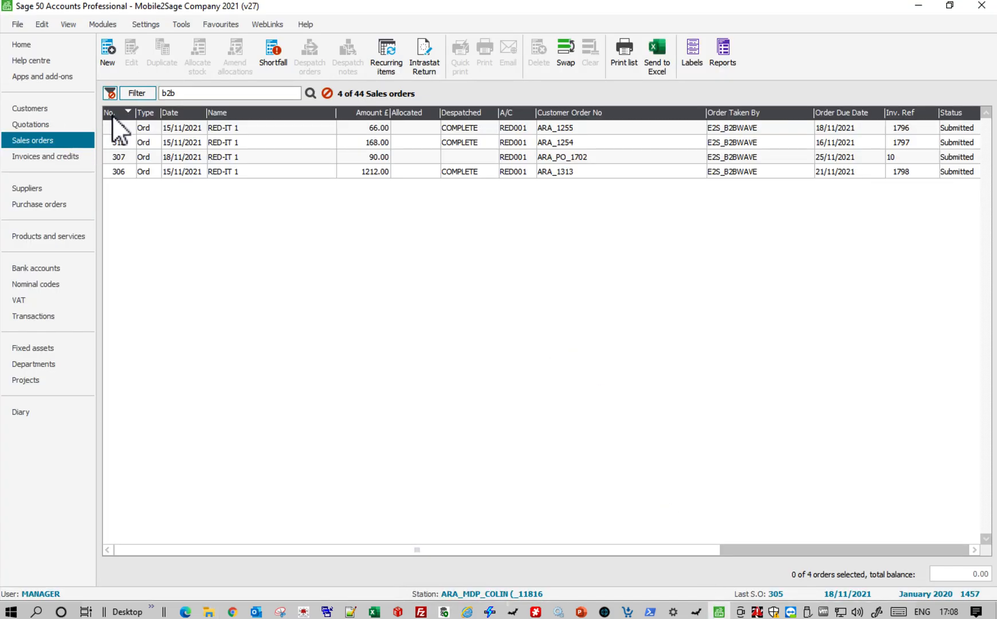
Open the RED-IT 1 sales order dated 18/11/2021 and examine its customer order reference and product lines
left_click(125, 160)
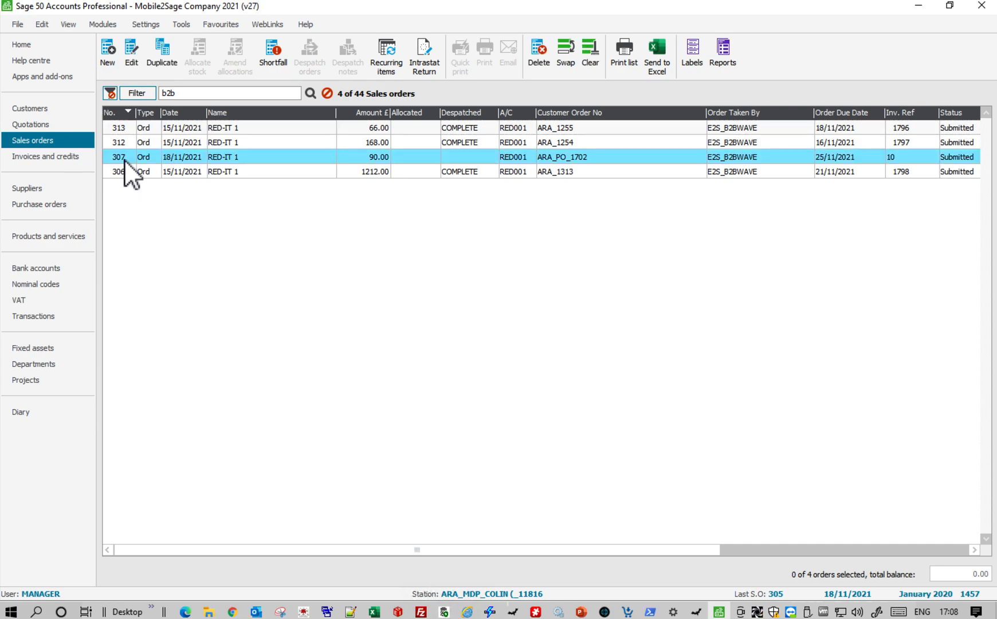
left_click(125, 160)
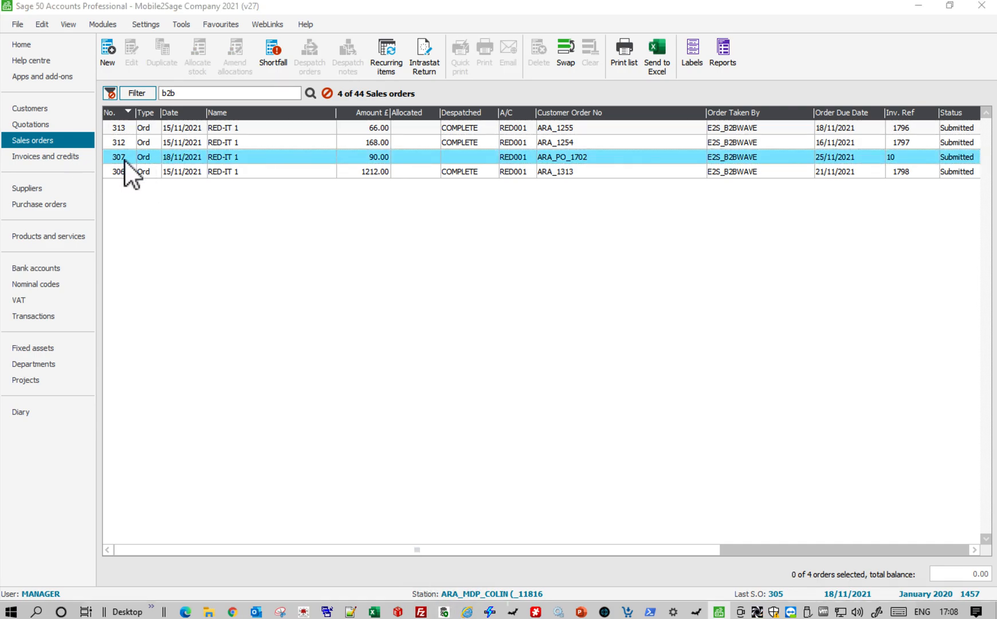
double_click(125, 160)
left_click(767, 270)
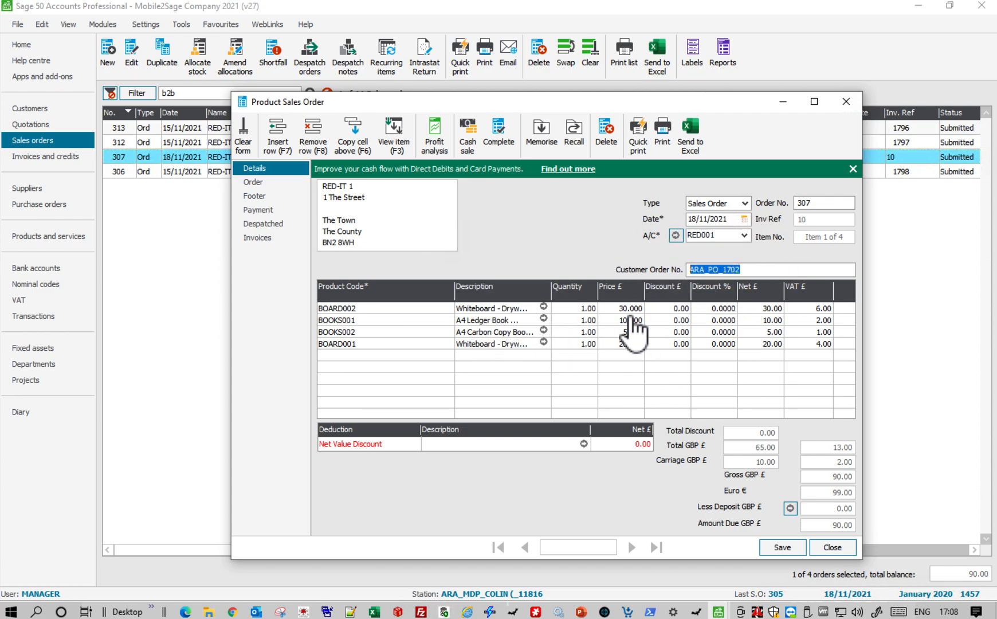
Examine the sales order's delivery notes, due date and the Status and B2BW_ID custom fields
left_click(261, 182)
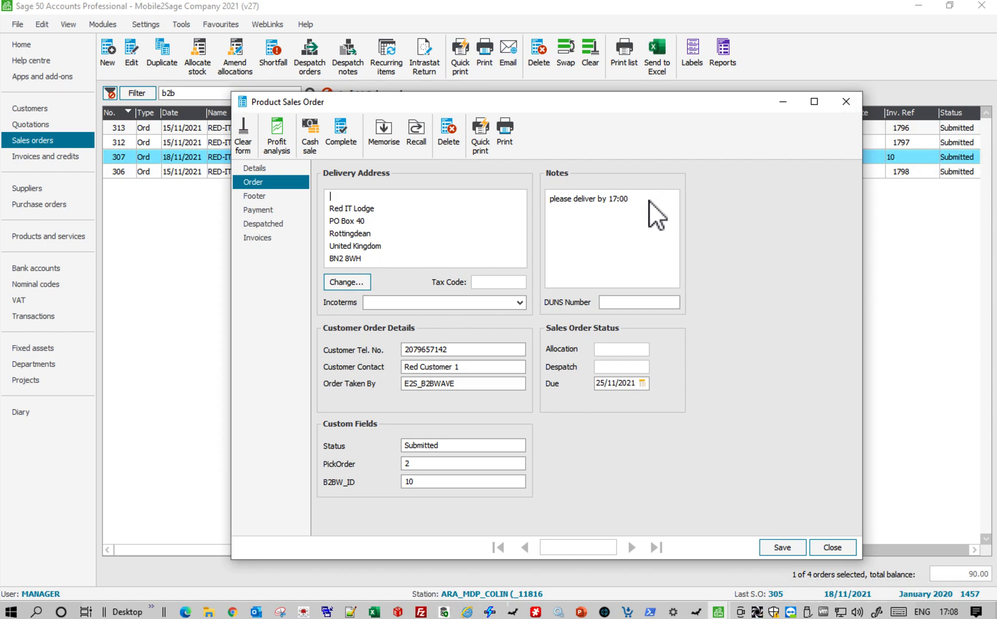
left_click_drag(649, 206, 547, 197)
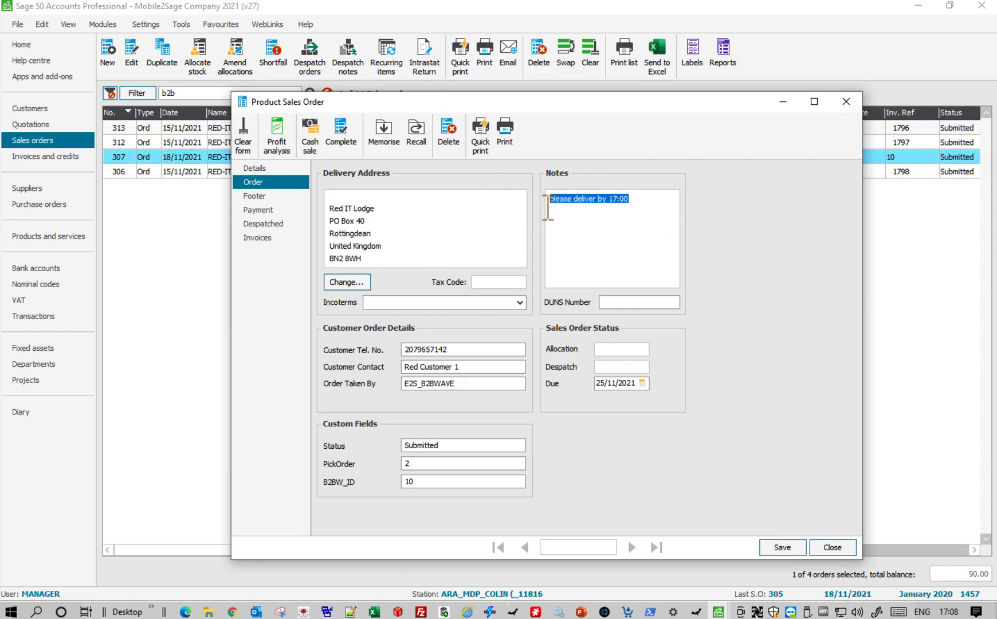
left_click(644, 395)
left_click_drag(645, 395, 598, 395)
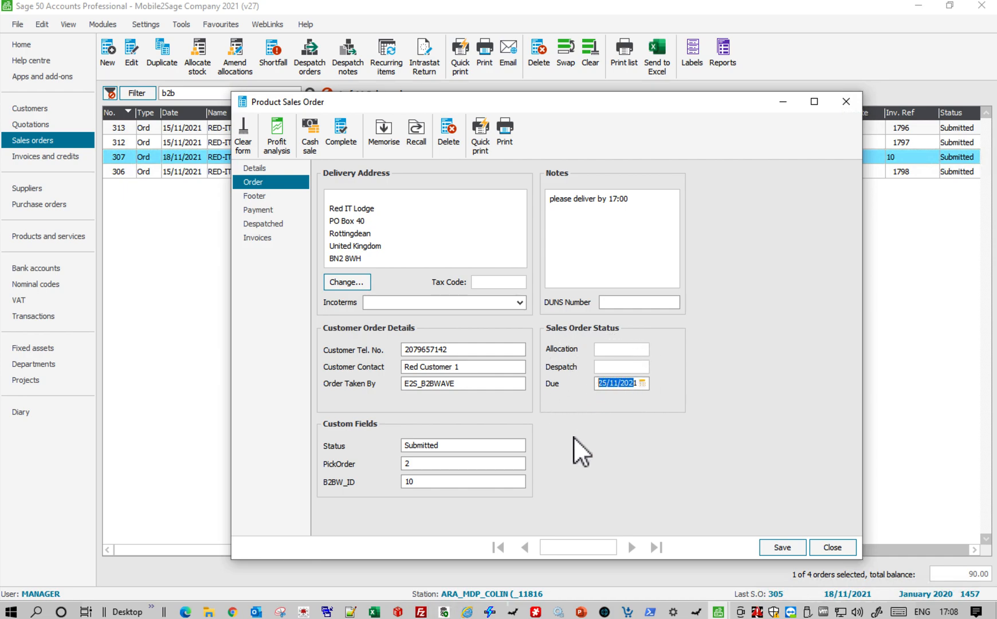
left_click(505, 449)
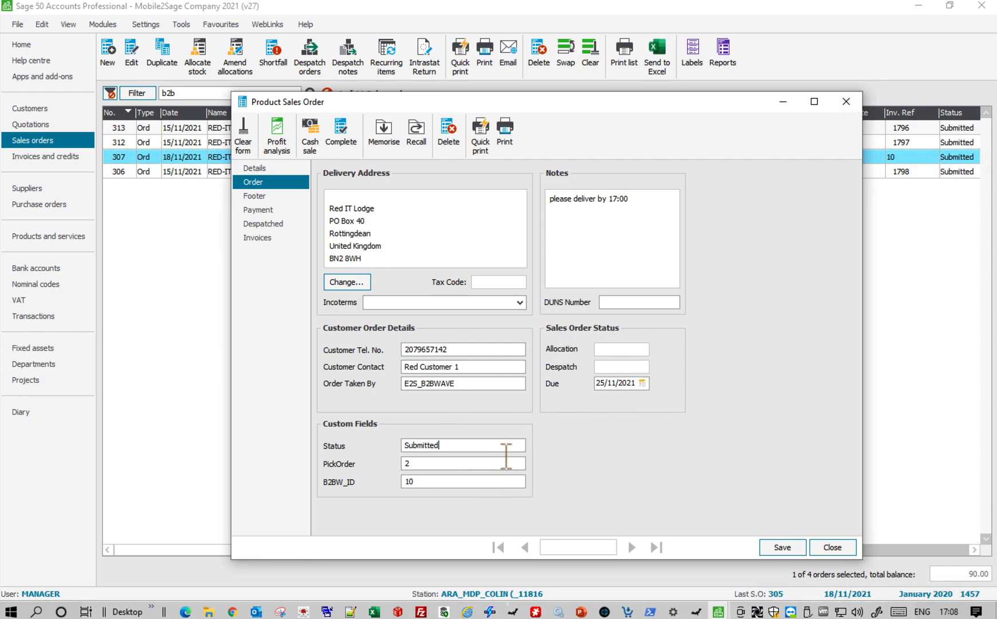
left_click_drag(432, 482, 413, 481)
Move the order window aside, examine the order's custom field columns in the sales order list, and close the order
left_click_drag(581, 103, 598, 212)
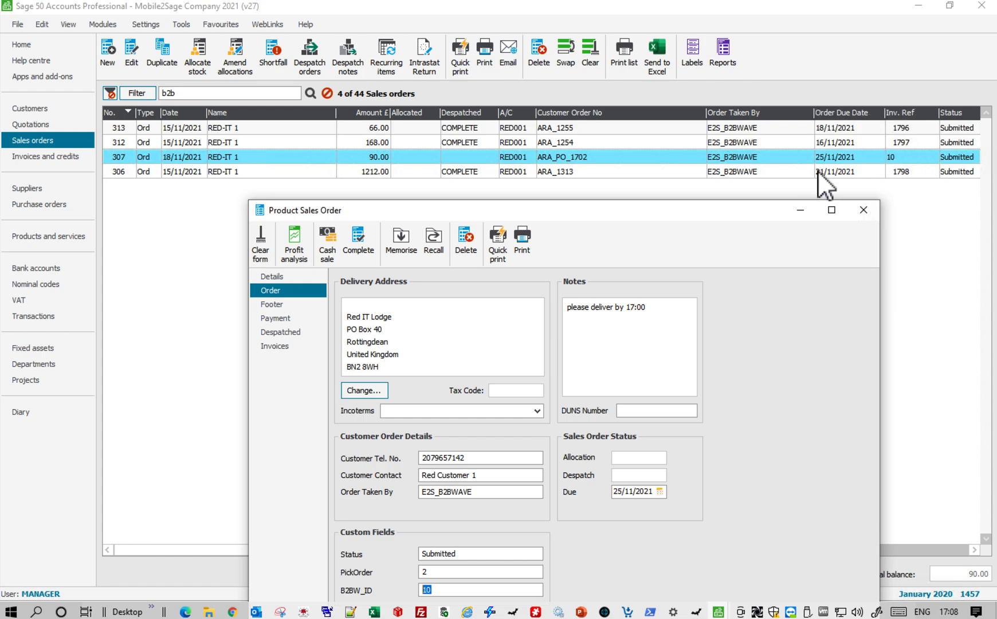
left_click(932, 549)
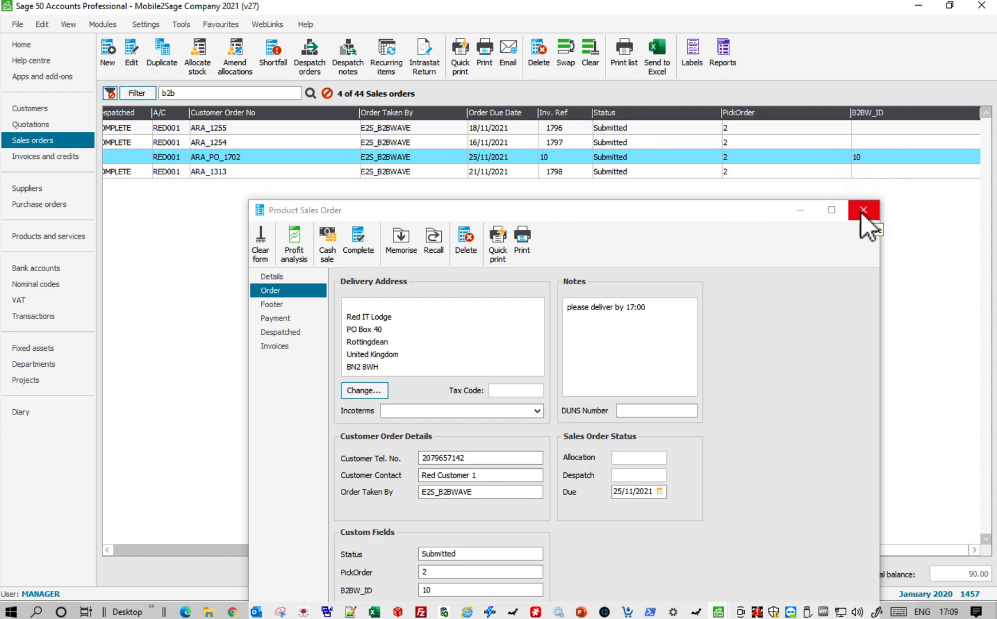
left_click(860, 210)
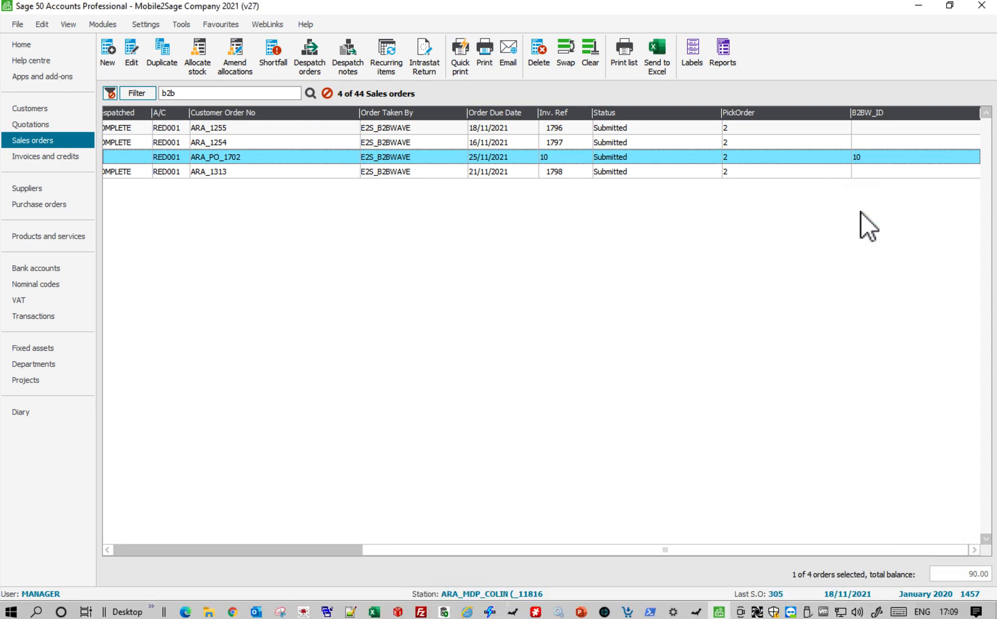
left_click(226, 550)
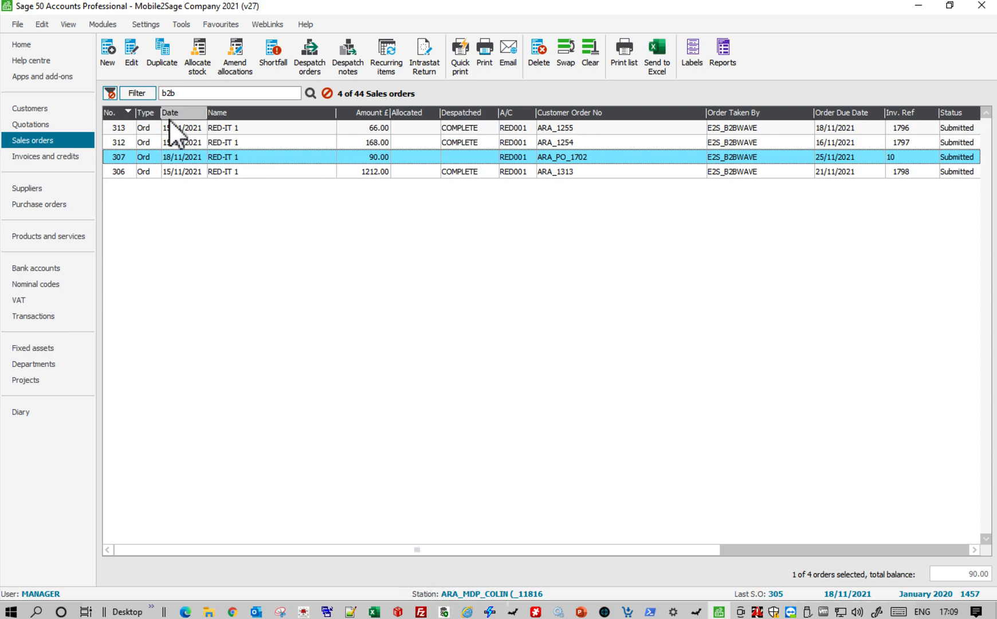
Select BOARD001 and BOARD002 in Products and services and start a stock adjustment in for them
left_click(63, 238)
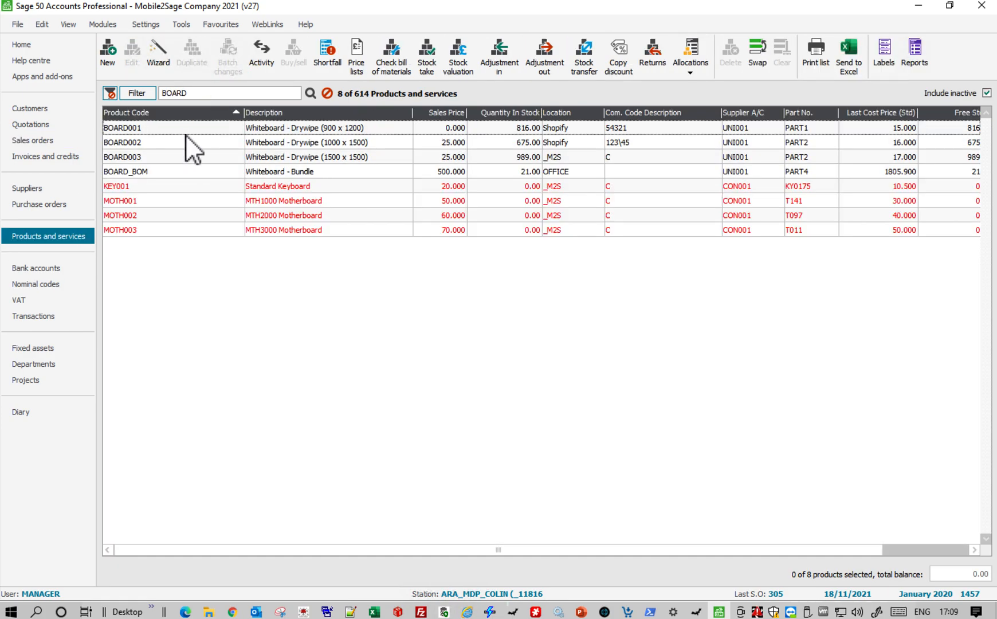
left_click(185, 132)
left_click(186, 144)
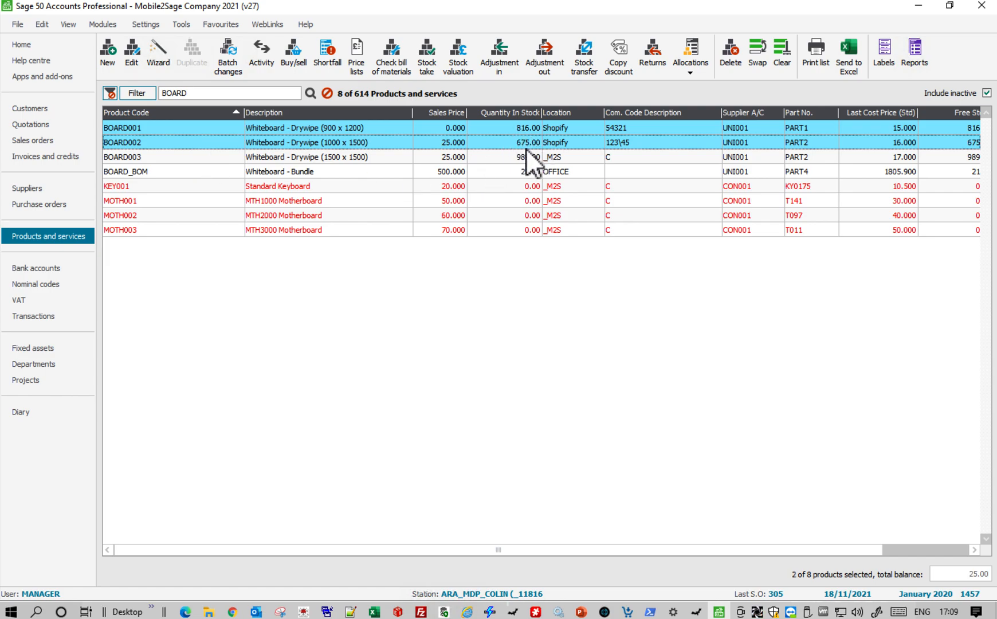
left_click(496, 53)
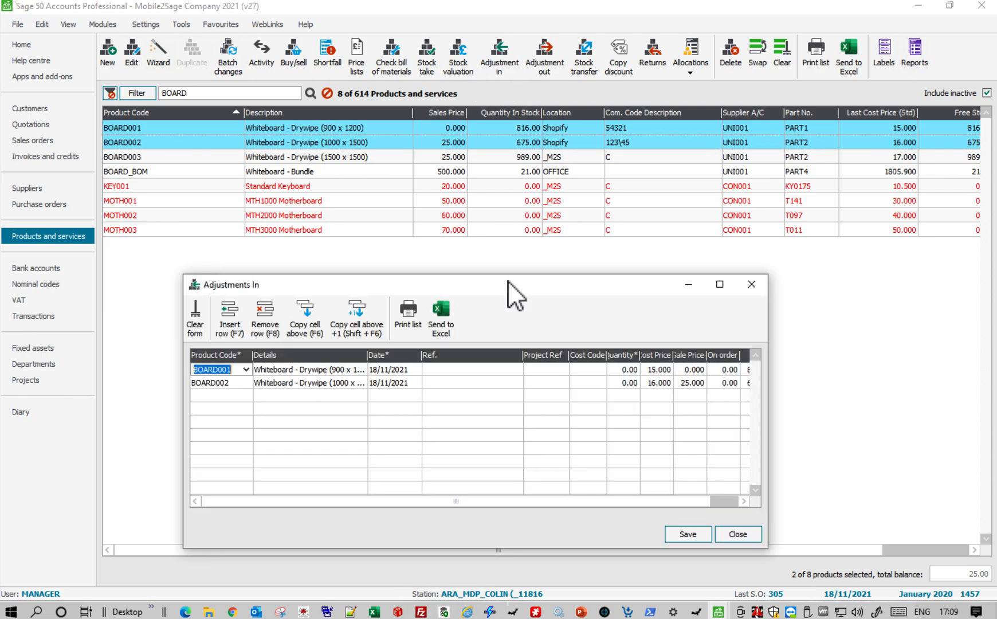
Enter the reference ARA_ADJ_101 on both the BOARD001 and BOARD002 adjustment lines
left_click(503, 369)
type("A")
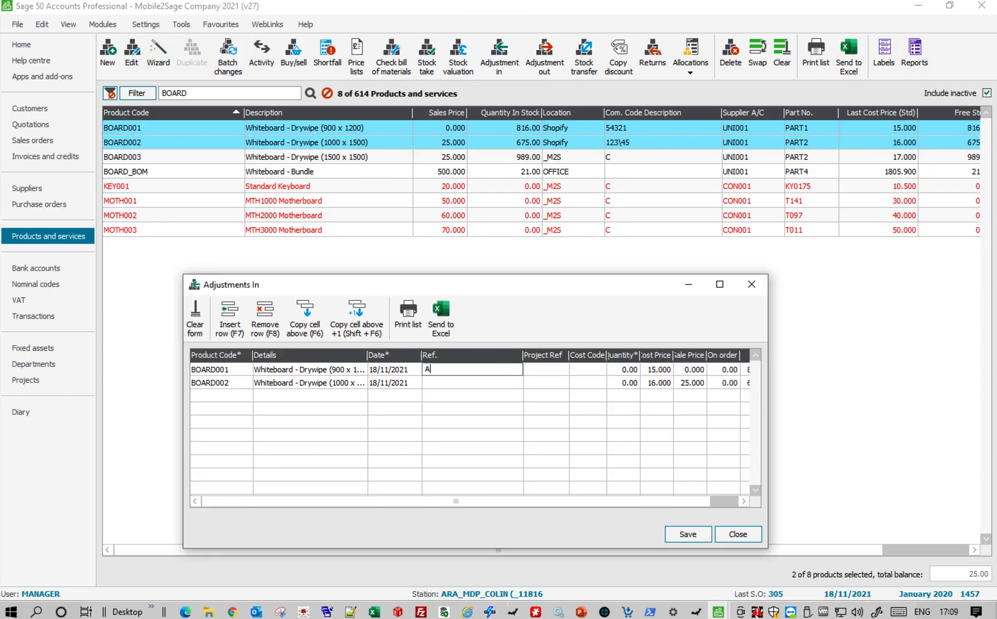
type("RA_ADJ_101")
left_click(487, 383)
type("ARA_ADJ_")
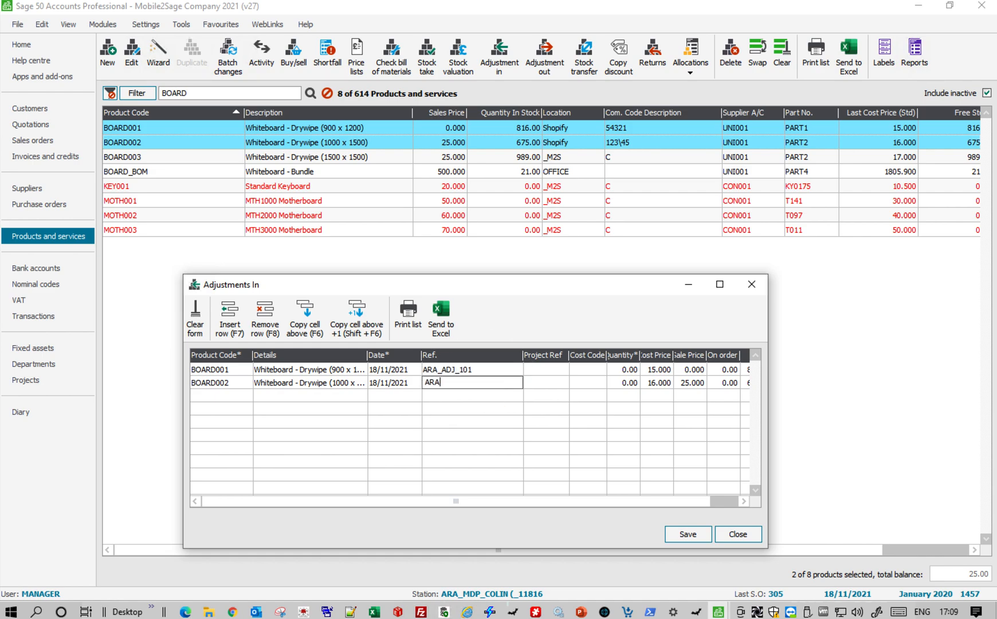
type("101")
Set the adjustment quantity to 200 for both BOARD001 and BOARD002, then save and close the adjustment
left_click(614, 369)
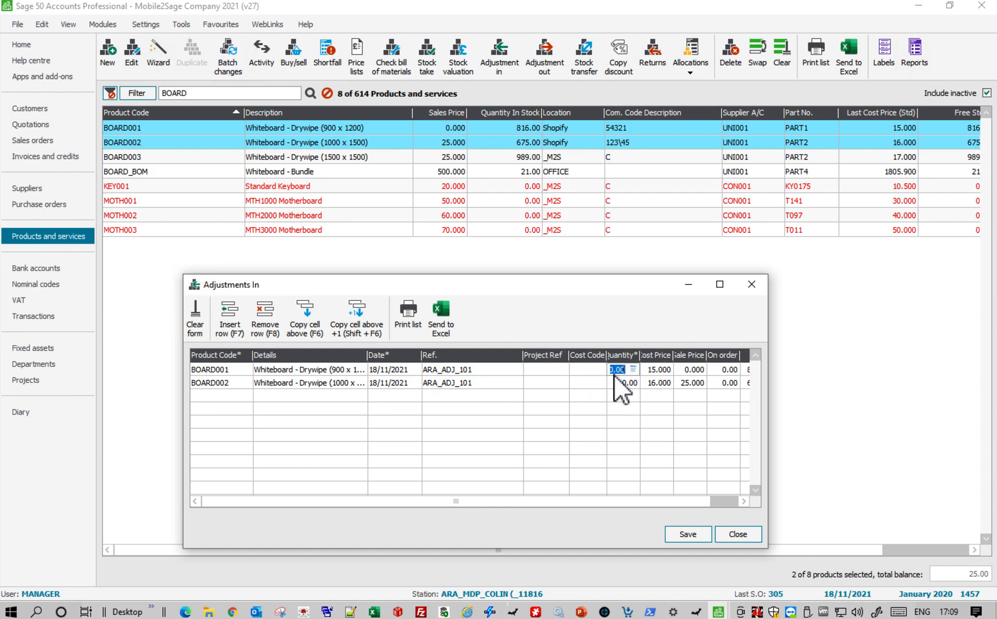
type("200")
left_click(612, 383)
type("200")
key("Return")
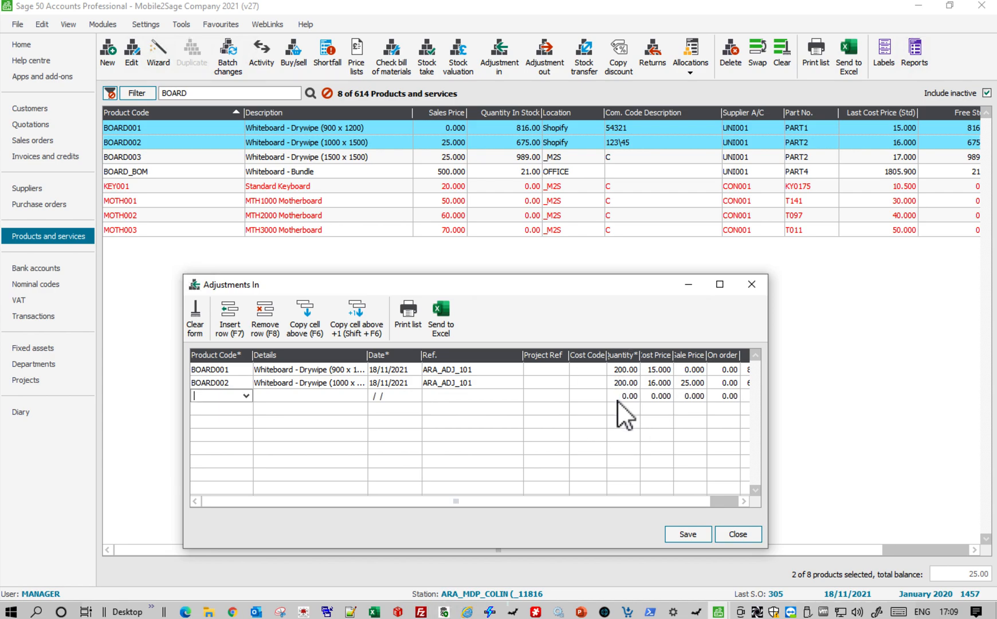
left_click(681, 534)
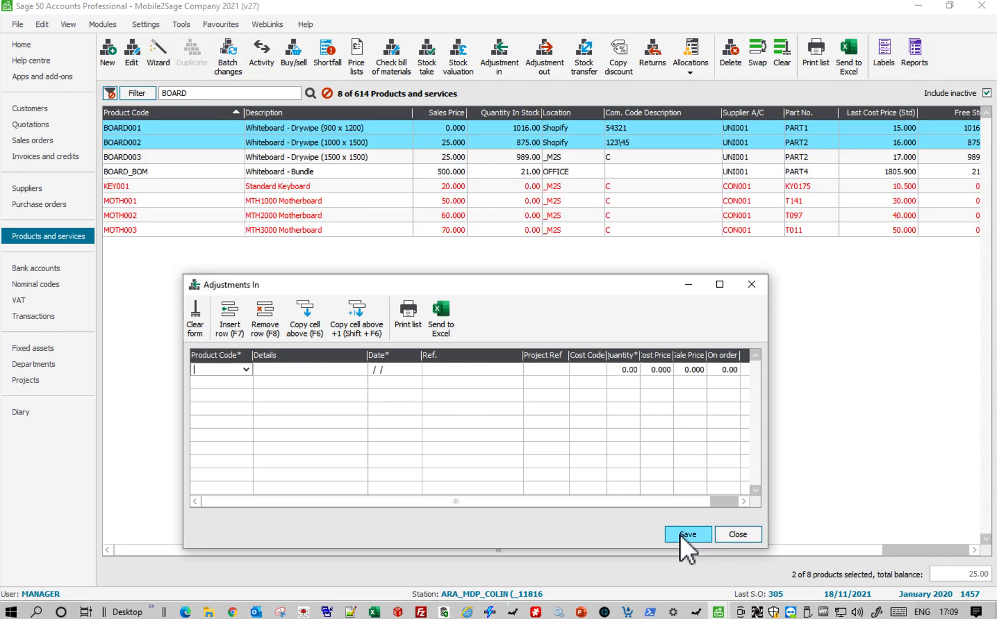
left_click(729, 533)
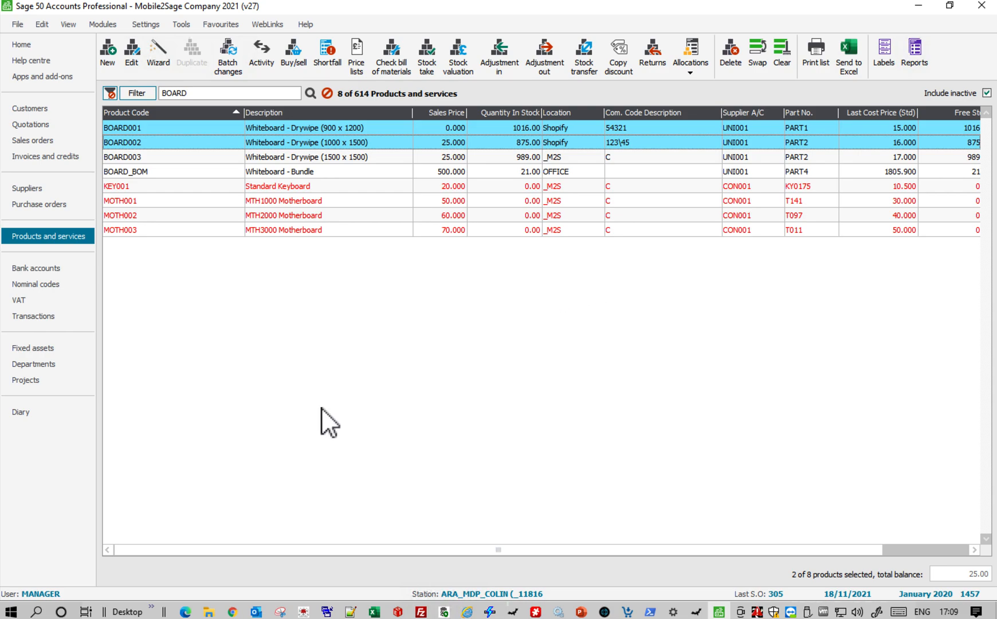
Switch to the B2B Wave E2SA folder in File Explorer and run the "5. Upload Stock Quantities" shortcut
mouse_move(210, 597)
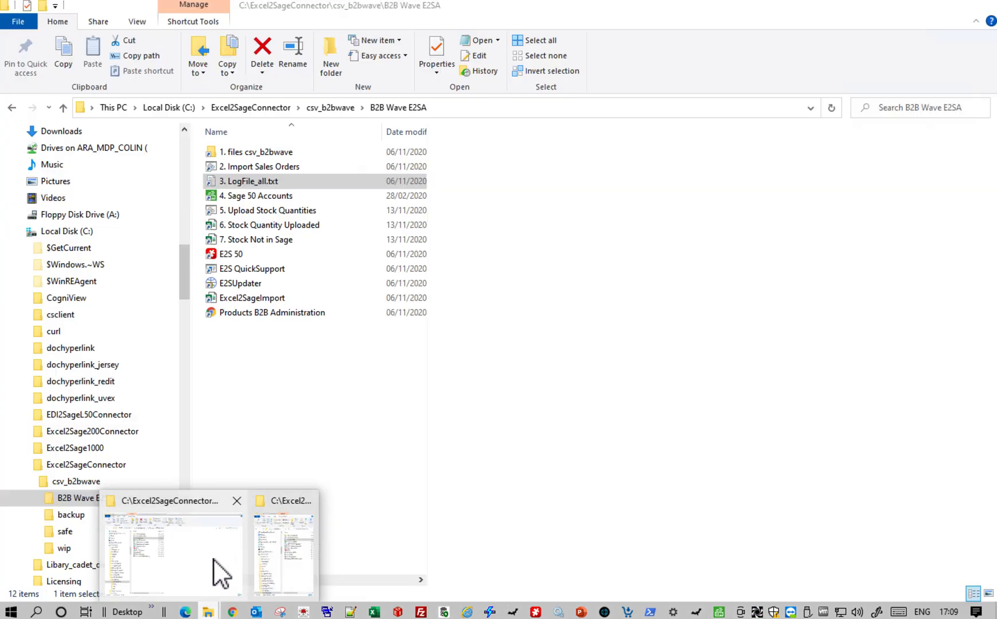
left_click(213, 559)
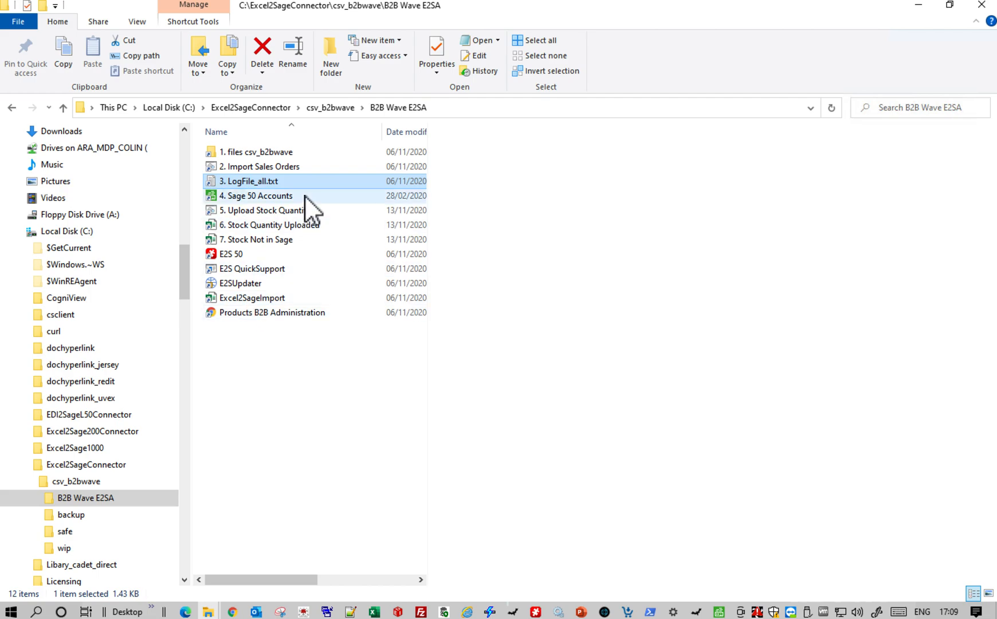
left_click(281, 212)
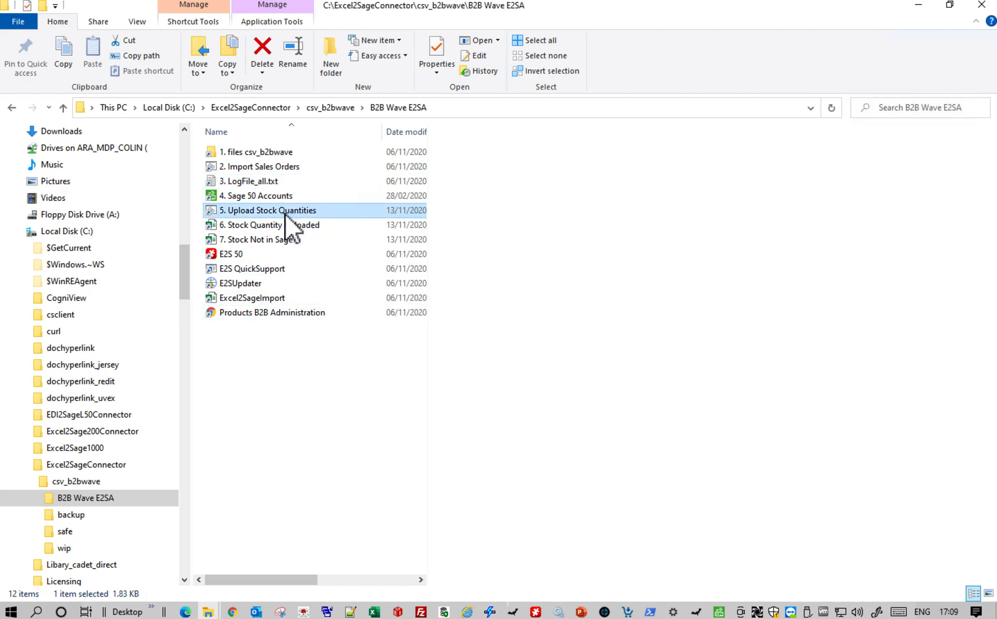
double_click(286, 213)
Switch to the B2B Wave admin product list in Chrome and reload the page
left_click(232, 611)
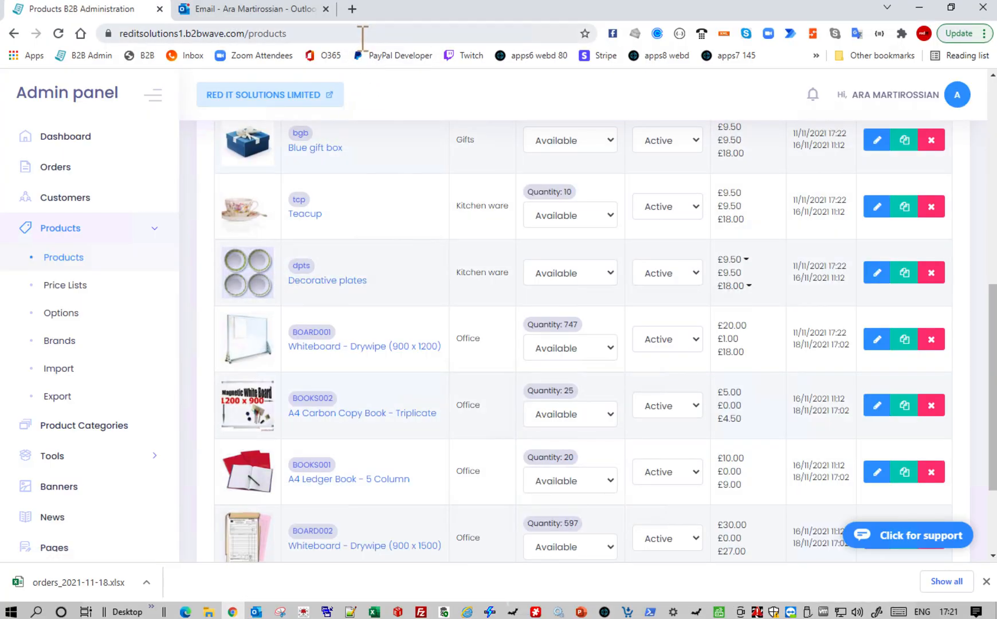
left_click(363, 37)
key("Return")
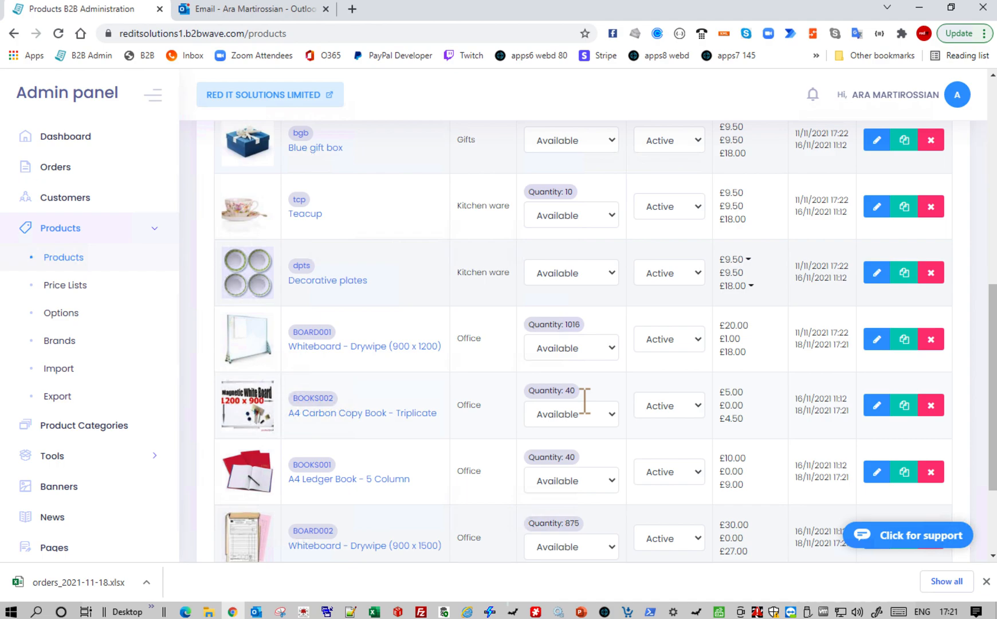
Check the BOARD002 and BOARD001 quantities in B2B Wave and compare them with the stock in Sage 50 Accounts
left_click(566, 522)
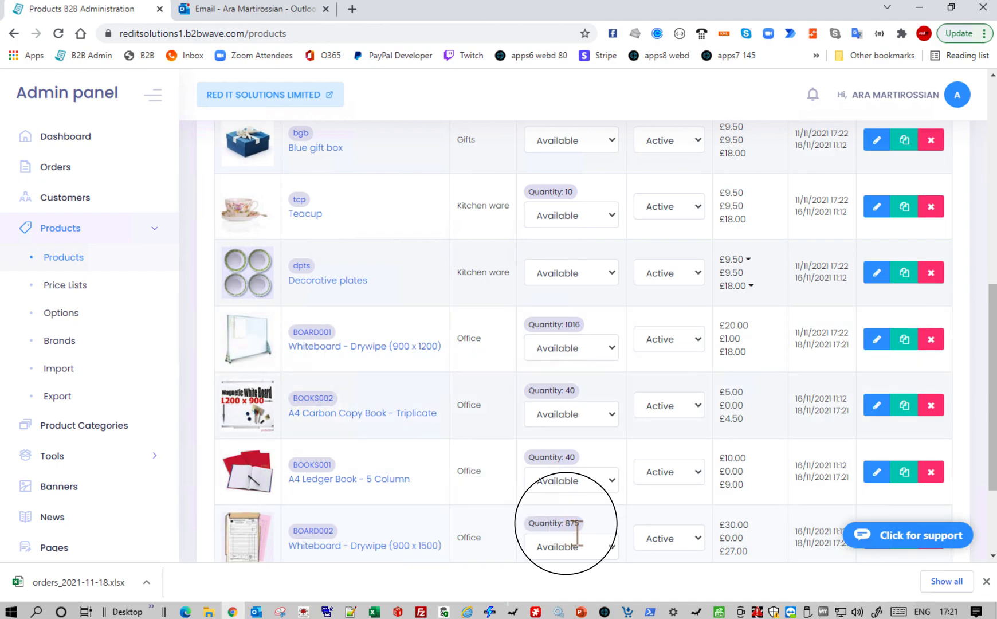
left_click(573, 321)
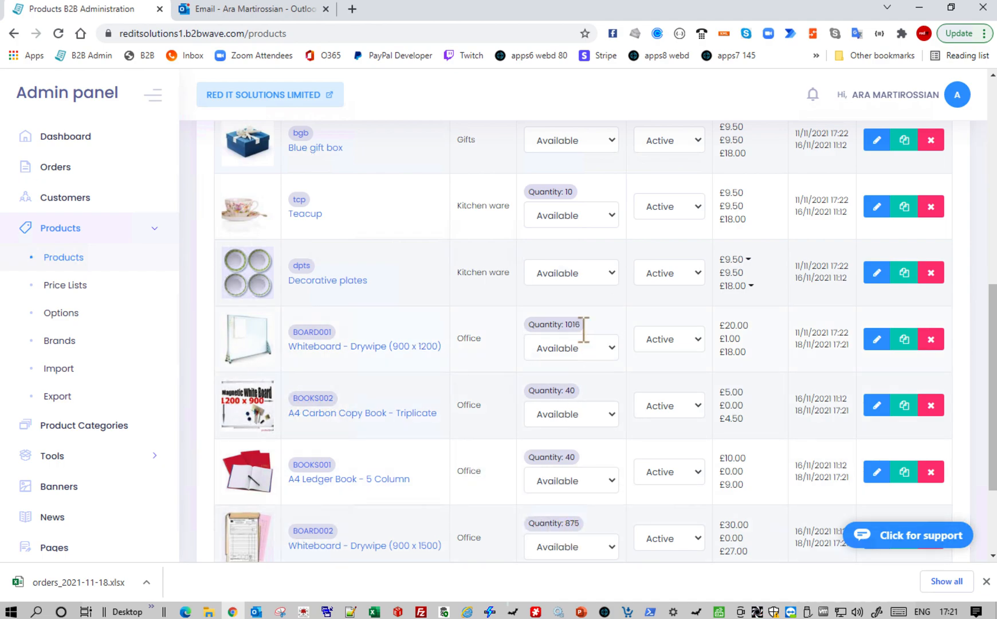
left_click(719, 611)
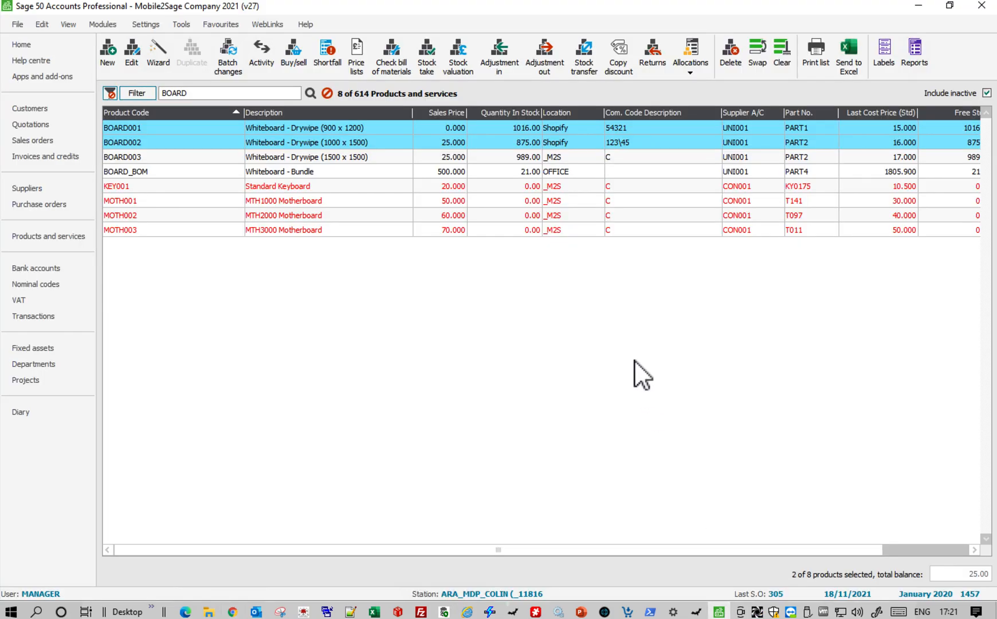
left_click(524, 143)
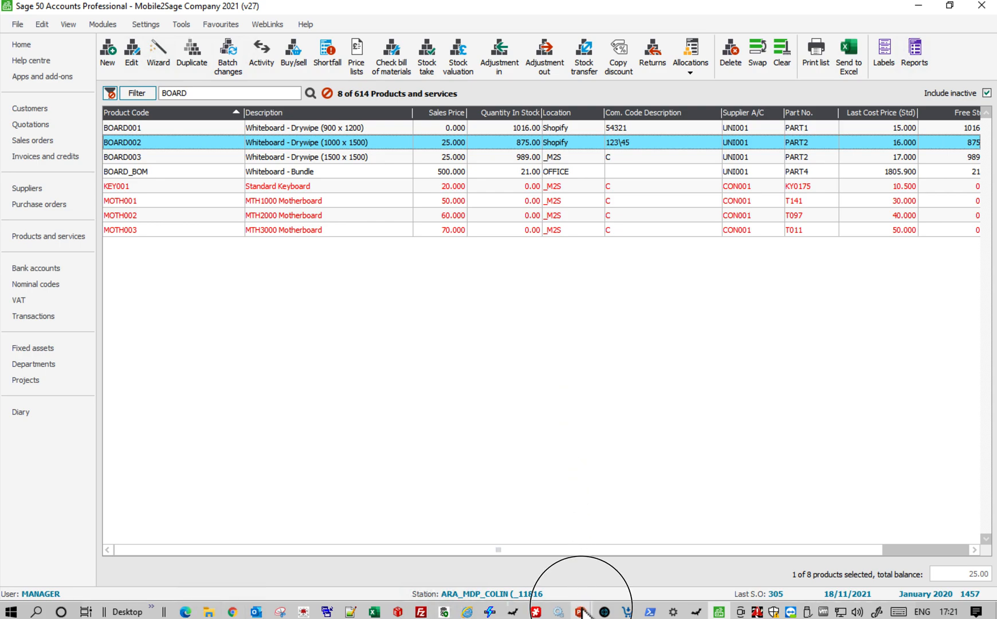
Switch to the B2BWave2Sage slide show in PowerPoint and advance to the closing thank-you text
mouse_move(580, 609)
left_click(630, 568)
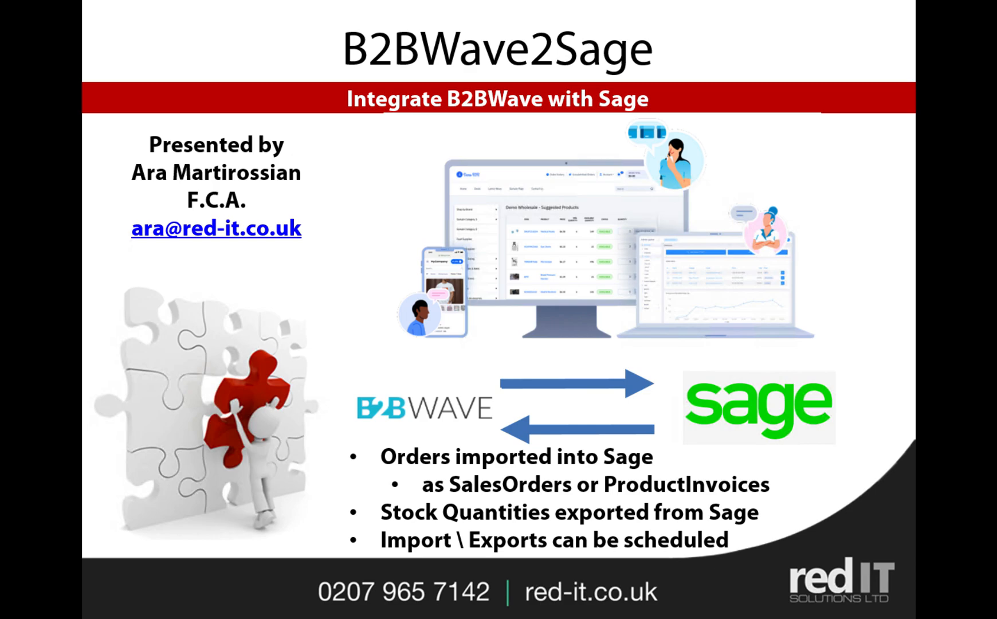
key("Right")
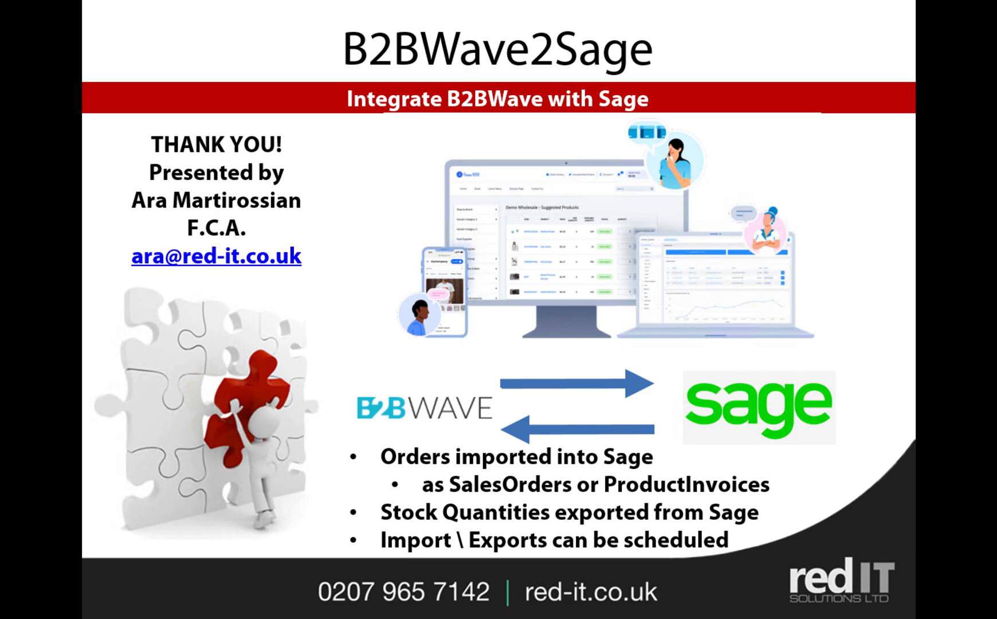